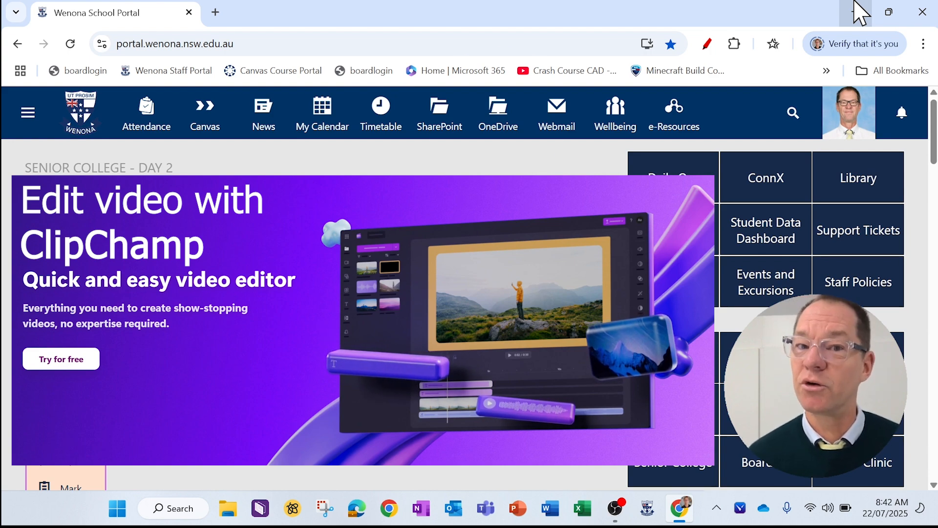
- Open OneDrive from the school portal, launch Clipchamp by searching the apps for "clip", and create a new video project
click(496, 128)
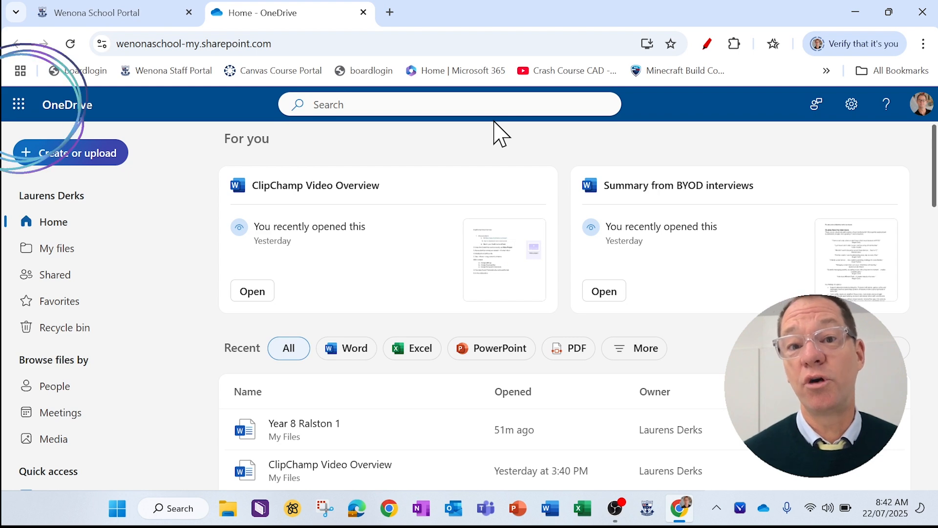
click(10, 113)
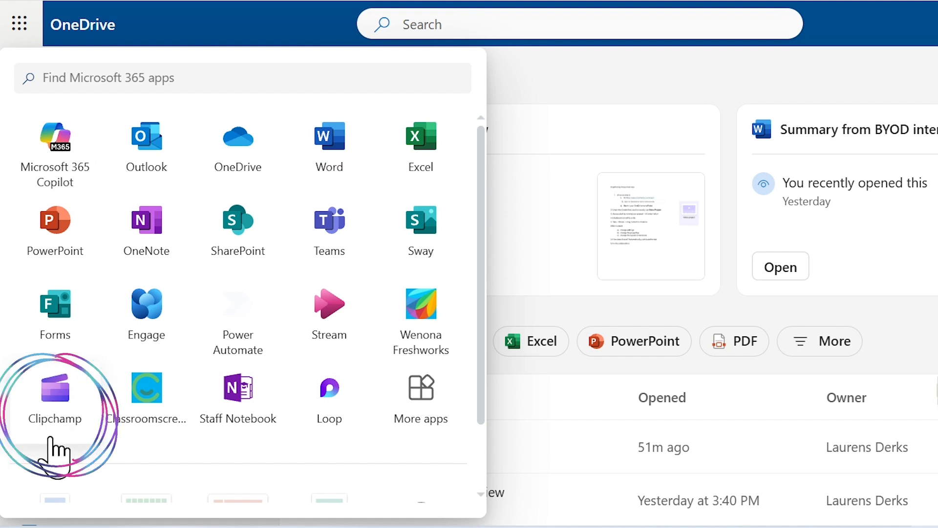
click(98, 74)
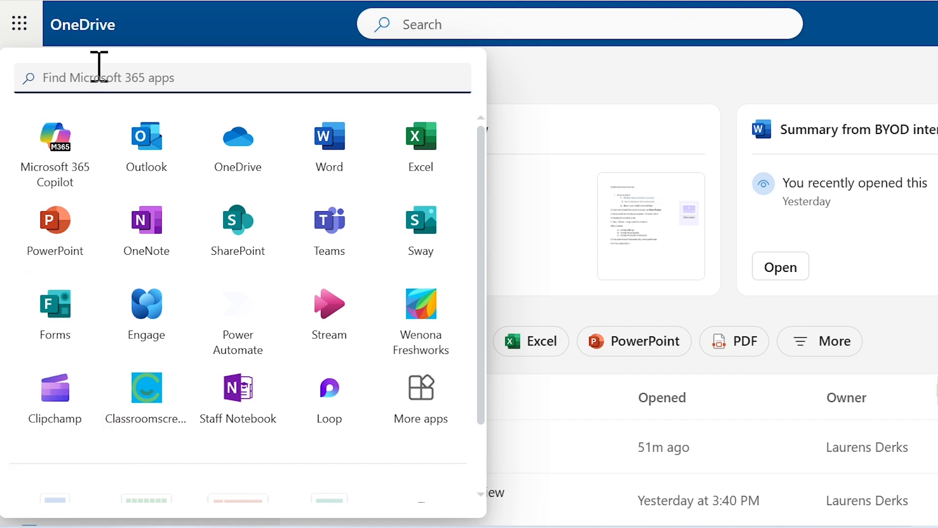
text(clip)
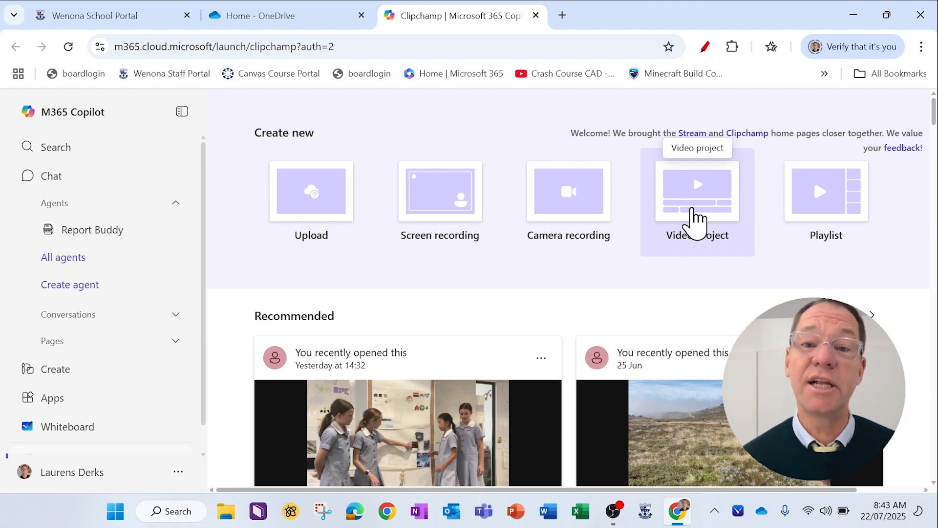
click(695, 221)
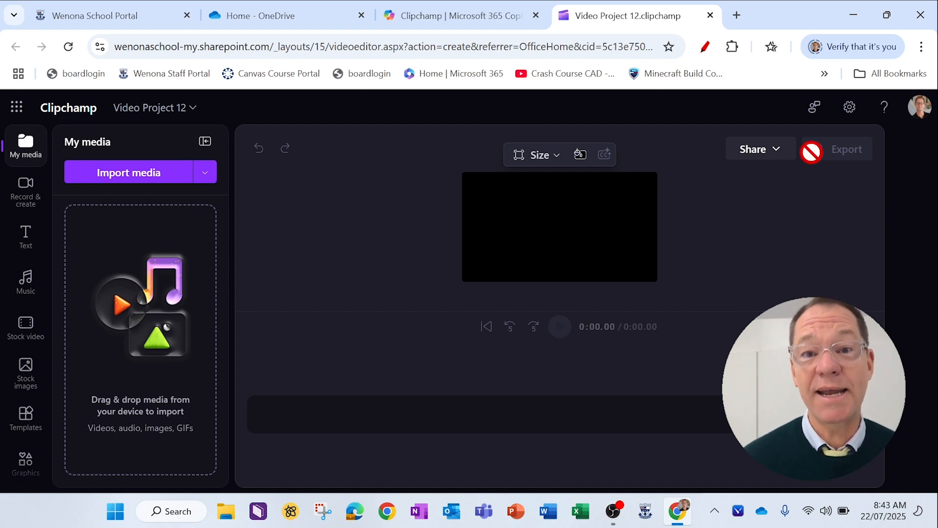
- Check which account is signed in to Clipchamp and return to the project's media library
click(919, 110)
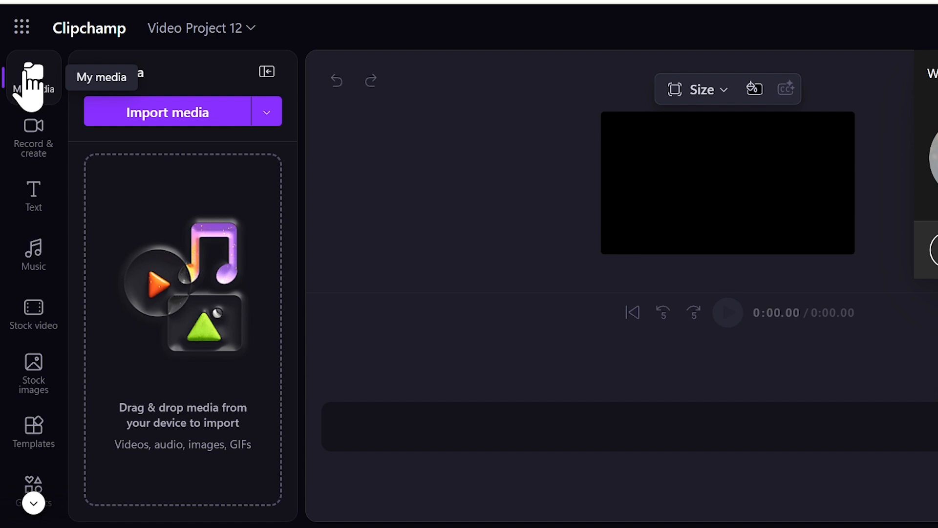
click(28, 73)
click(28, 73)
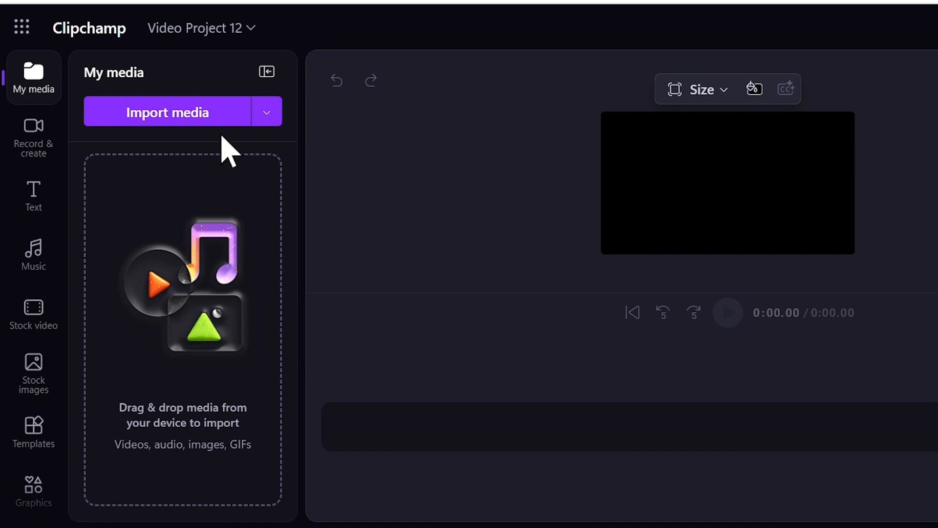
- Start a media import for the project with OneDrive as the source
click(160, 120)
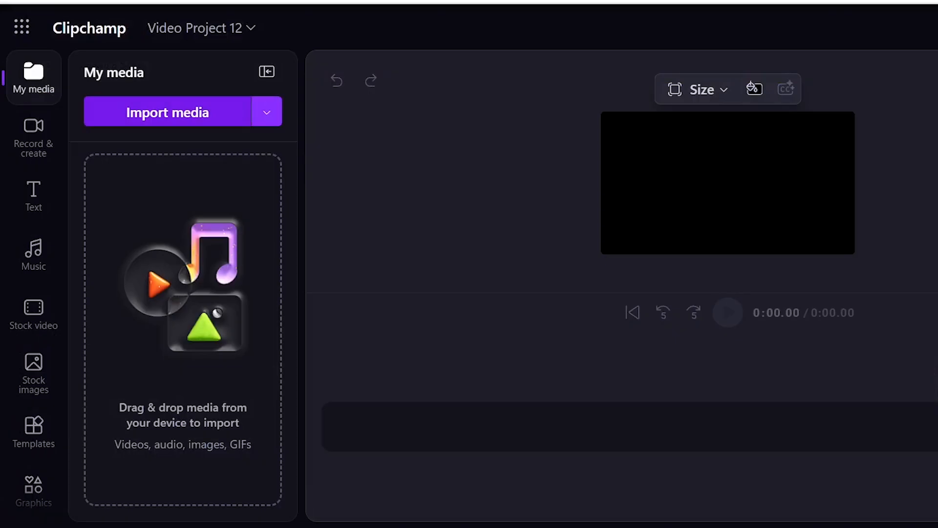
click(266, 112)
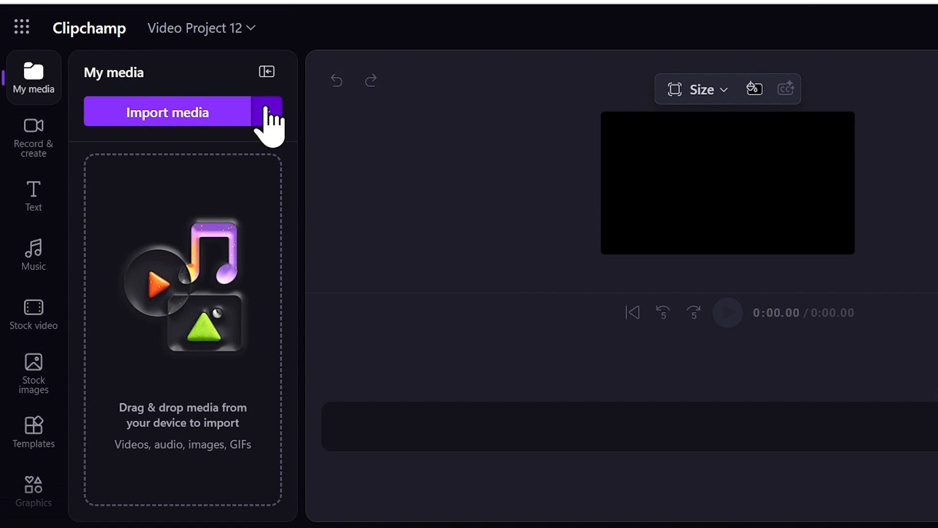
click(268, 110)
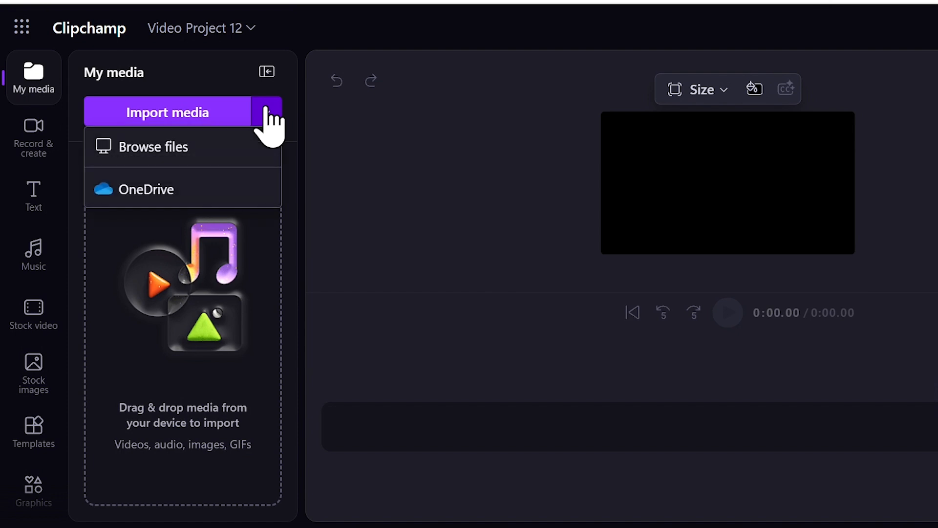
click(164, 191)
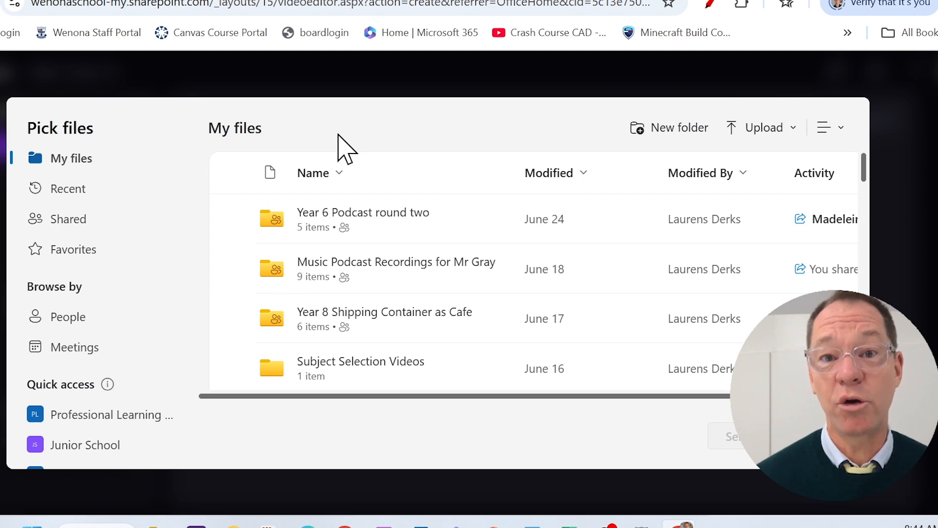
- Show My files as tiles and open the Year 10 Camp Team 3 2025 folder
click(841, 129)
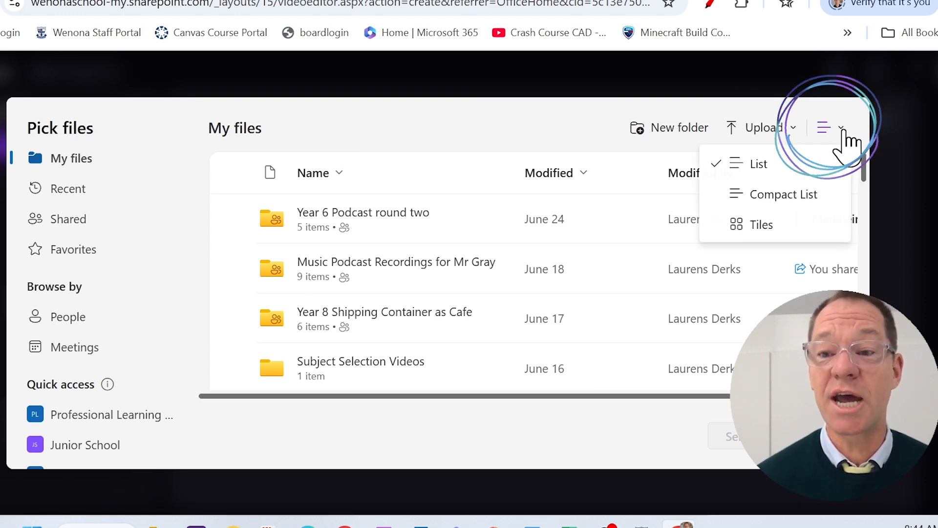
click(831, 226)
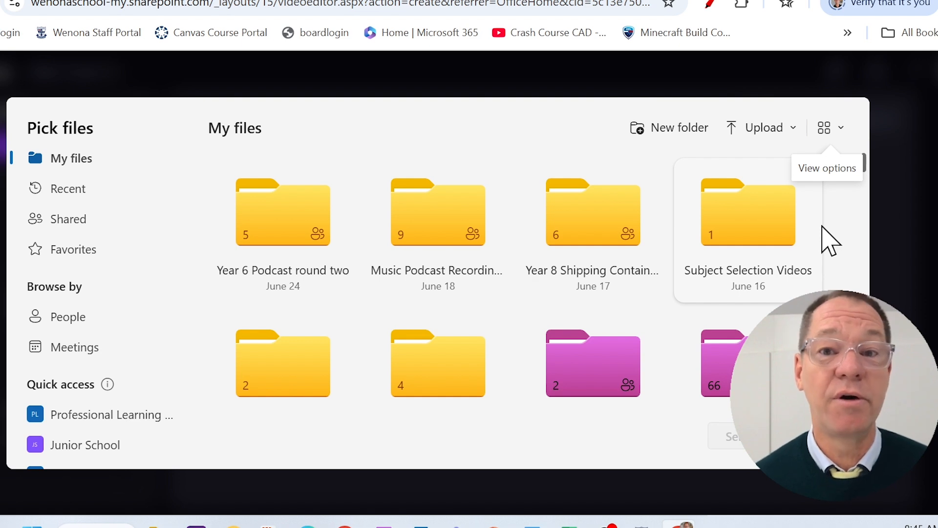
scroll(758, 274, down, 2)
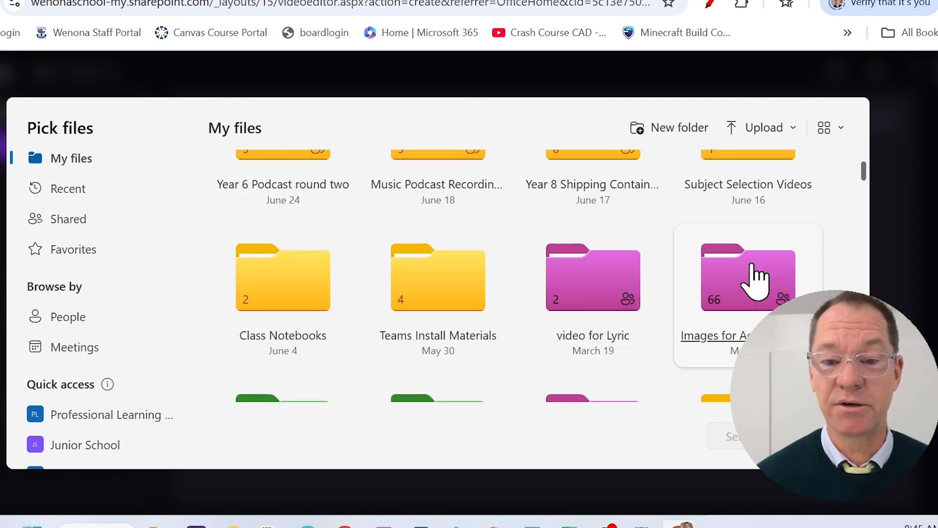
scroll(758, 273, down, 2)
click(593, 339)
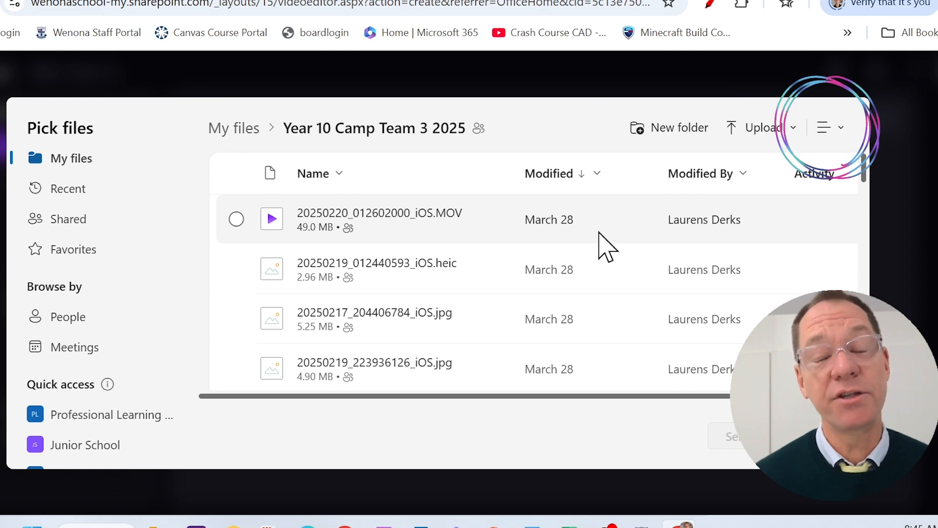
- Show the camp folder's contents as tiles and import nine of its files into the project
click(830, 128)
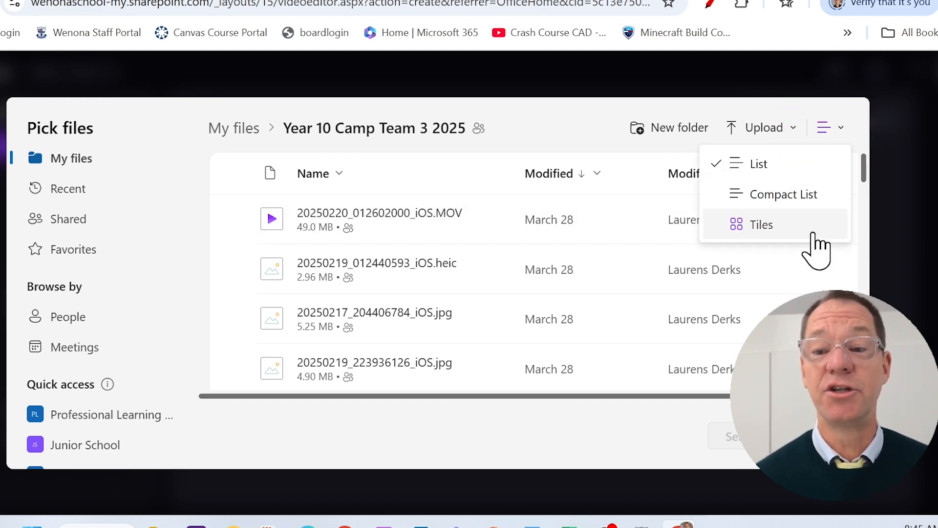
click(766, 225)
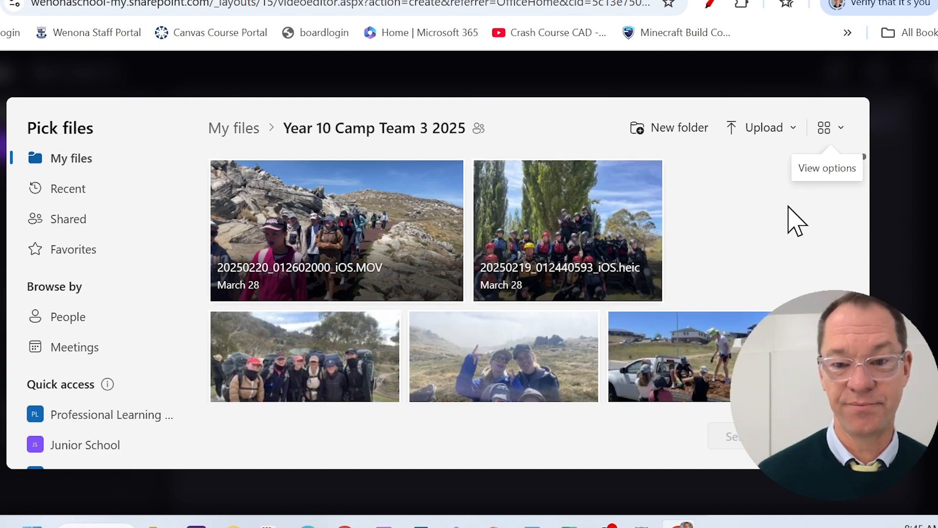
scroll(791, 235, down, 2)
scroll(791, 235, down, 4)
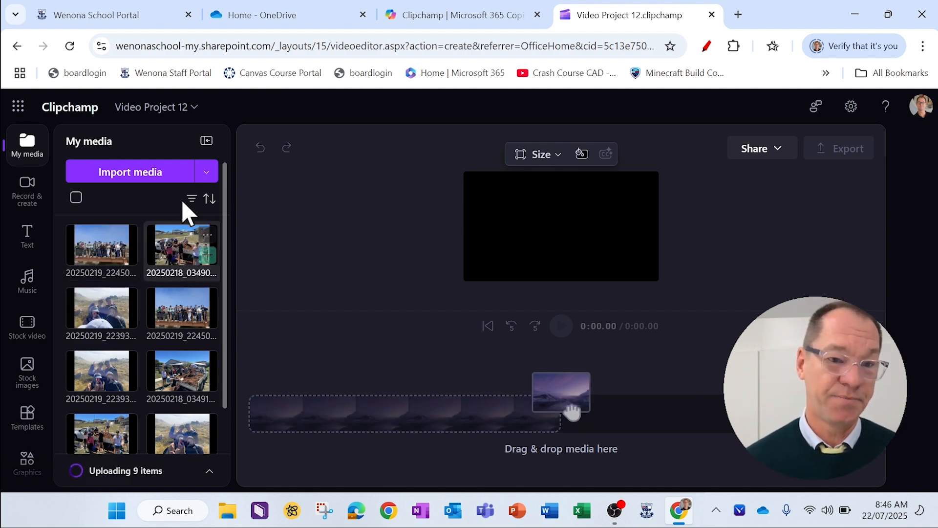
- Look through the recording and text-to-speech options and the available text styles
click(14, 195)
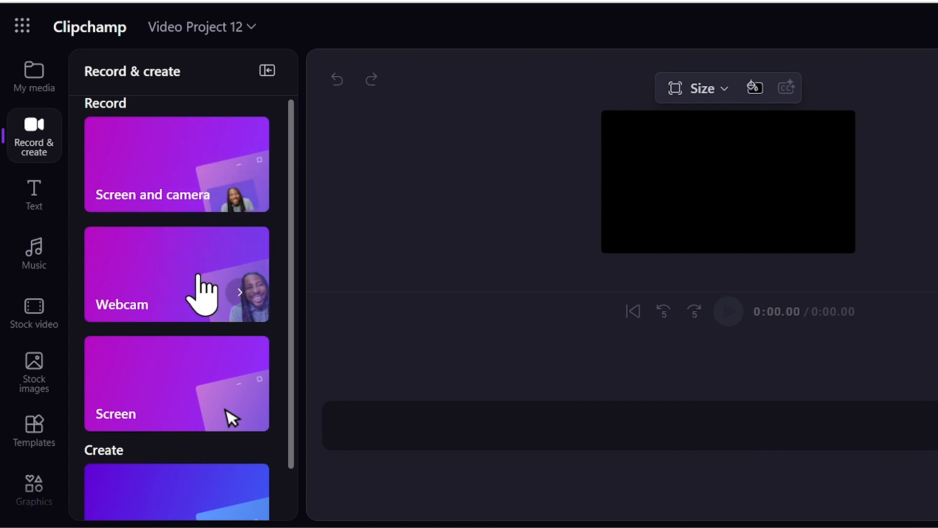
scroll(190, 287, down, 1)
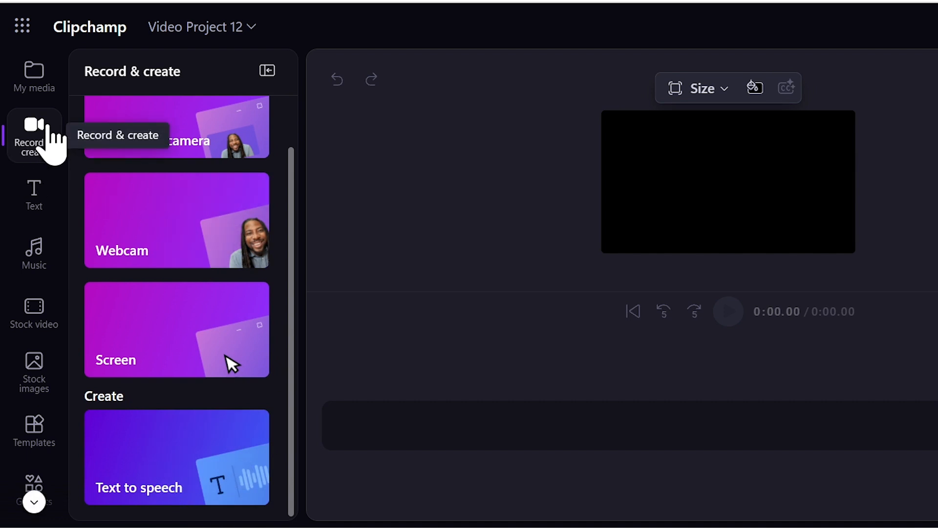
click(36, 196)
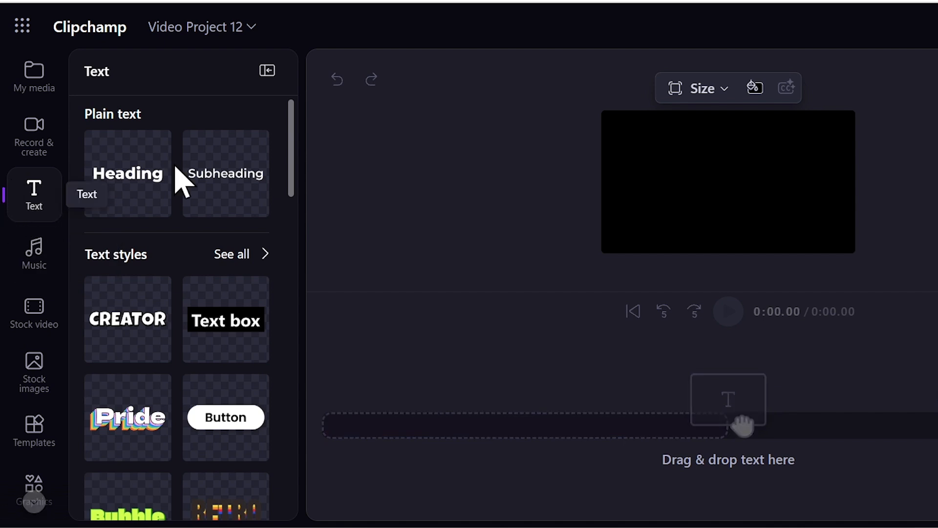
scroll(176, 176, down, 12)
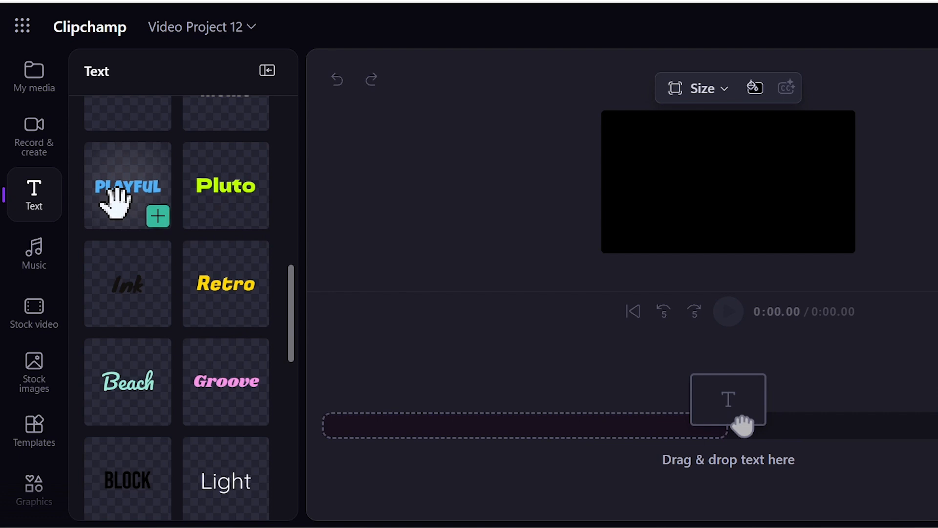
- Browse the stock music categories and the tracks in the Minimal category
click(22, 266)
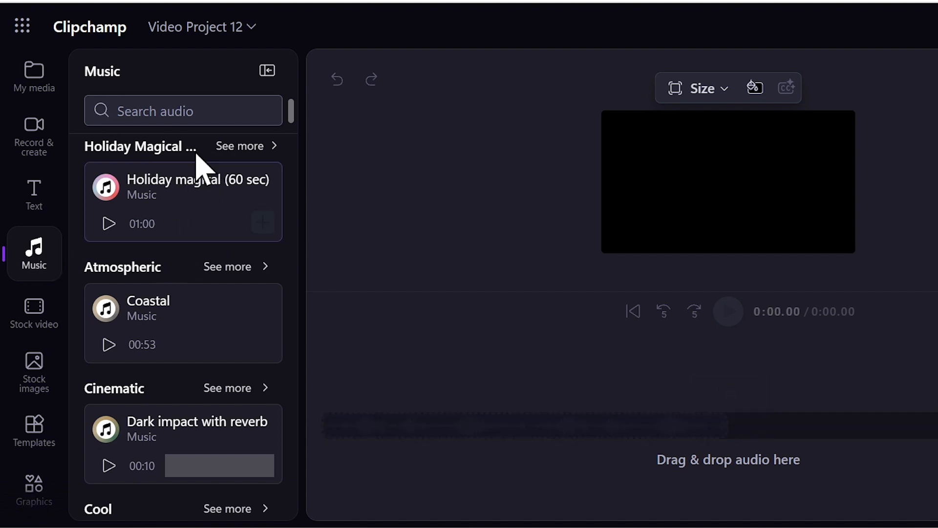
scroll(196, 154, down, 2)
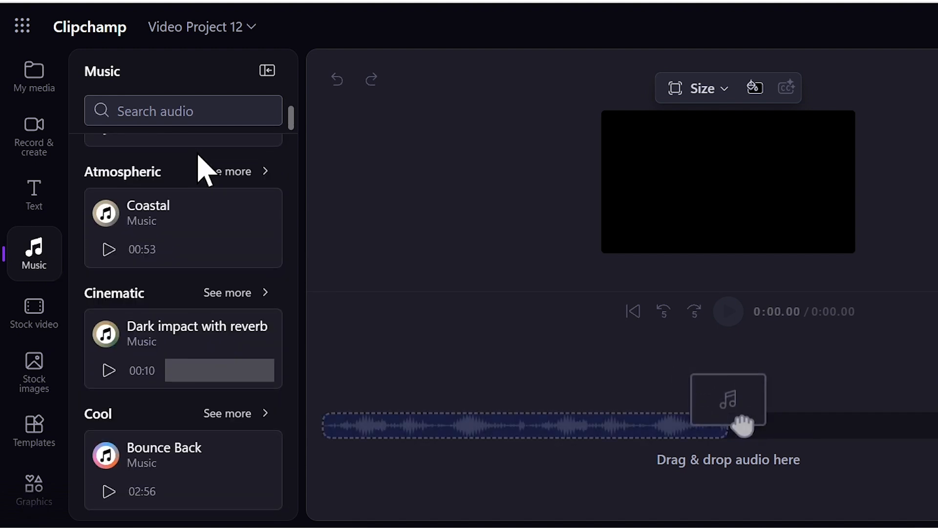
scroll(186, 188, down, 2)
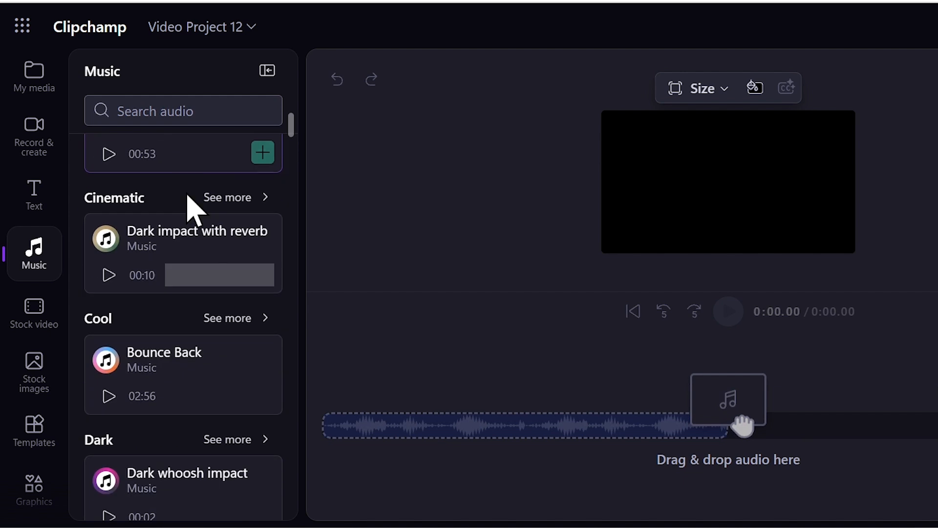
scroll(193, 208, down, 4)
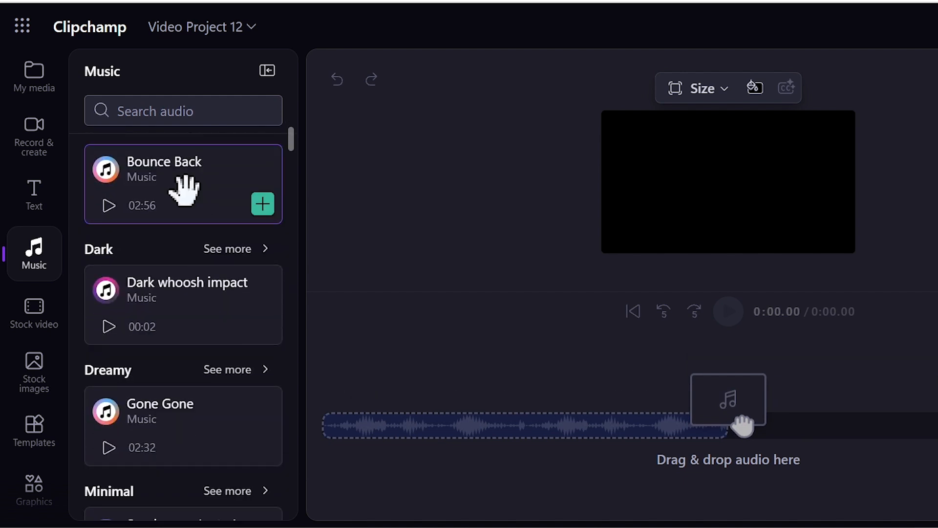
scroll(184, 190, down, 2)
scroll(187, 201, down, 4)
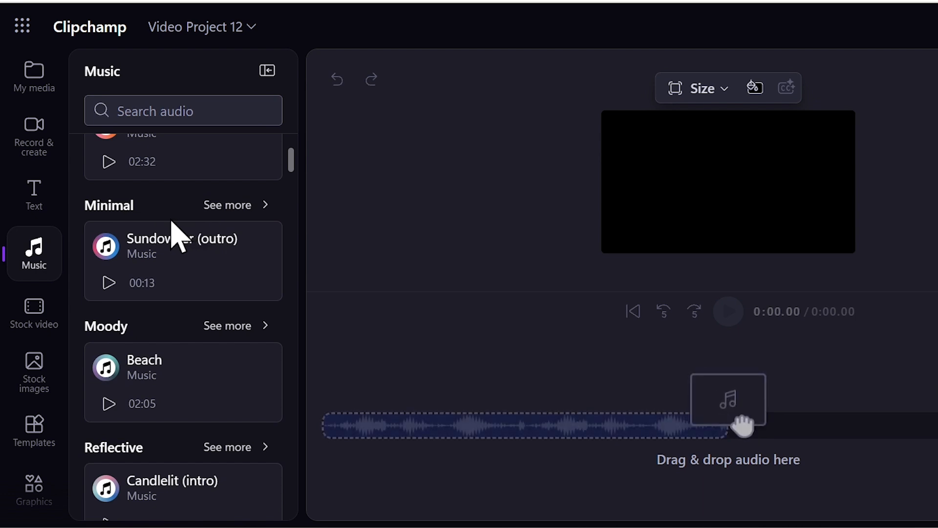
click(244, 205)
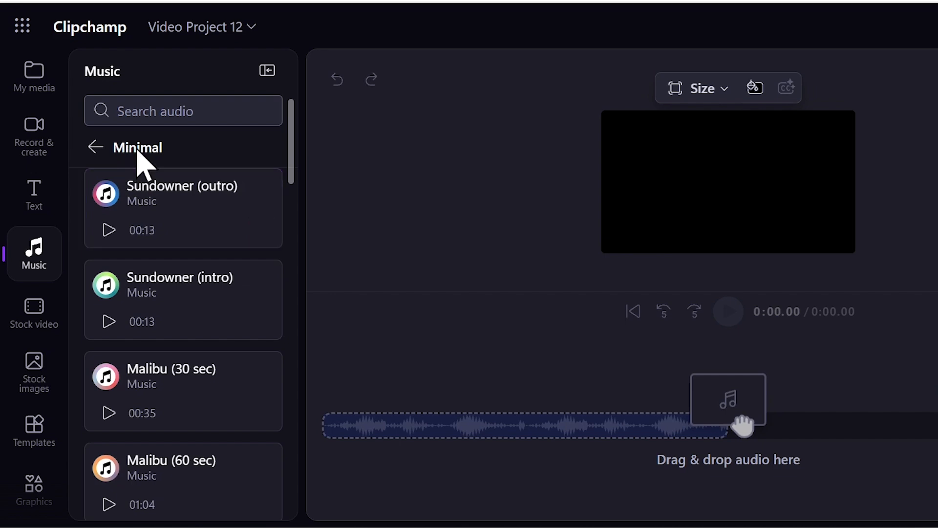
scroll(215, 196, down, 15)
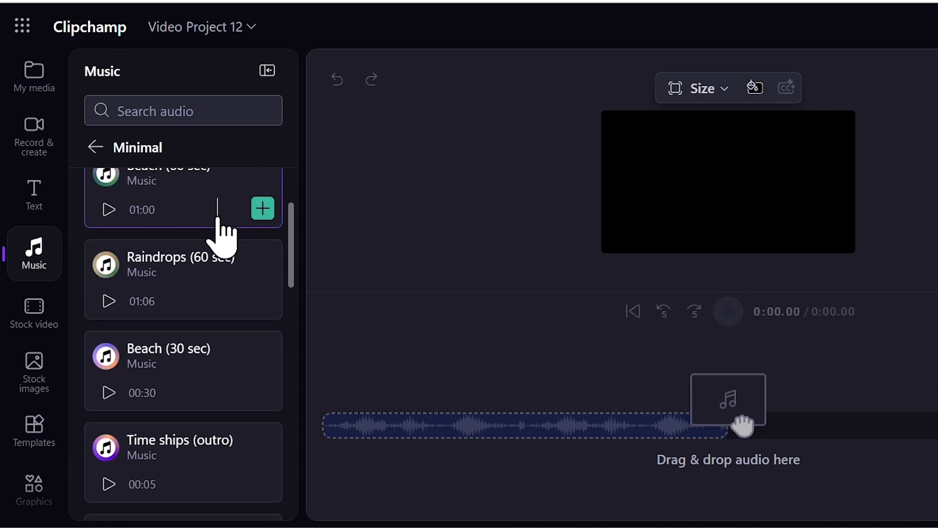
scroll(215, 212, down, 2)
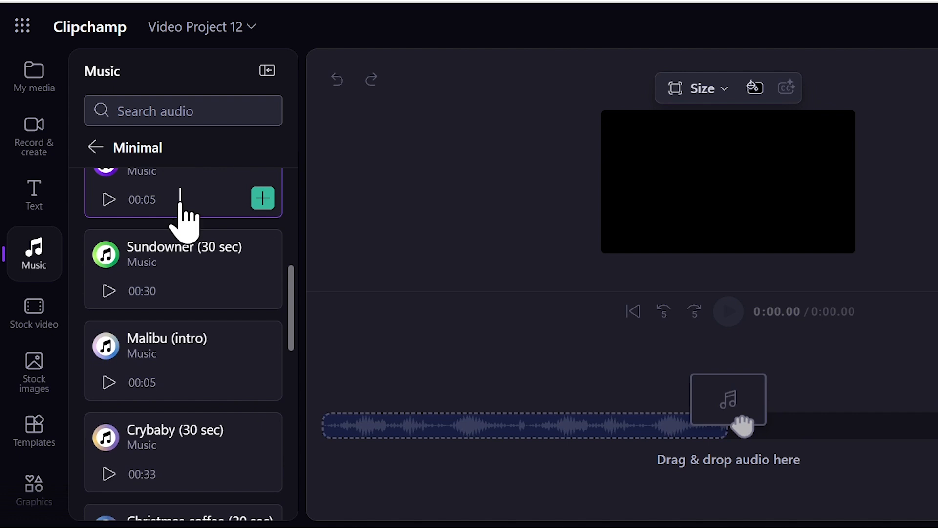
- Browse the stock video categories and view the clips in the Technology collection
click(27, 317)
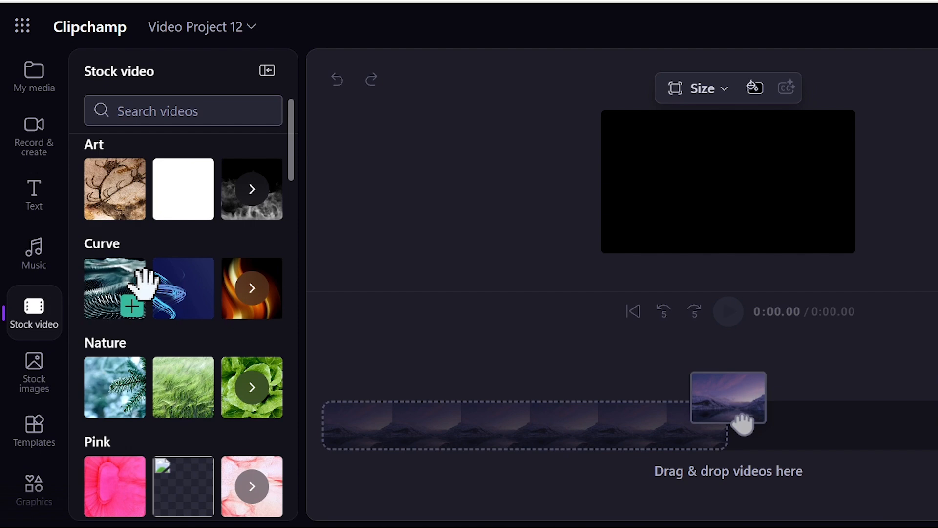
scroll(147, 318, down, 5)
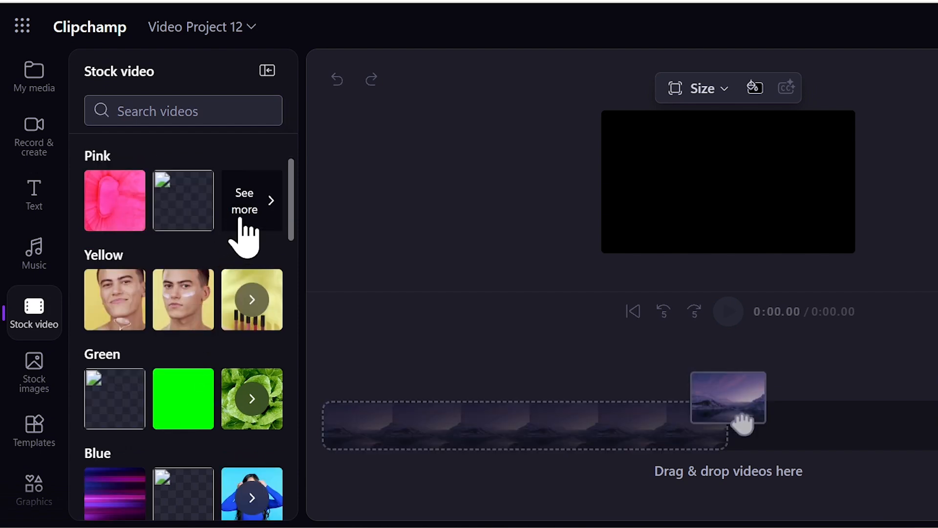
scroll(224, 233, down, 2)
scroll(201, 288, down, 8)
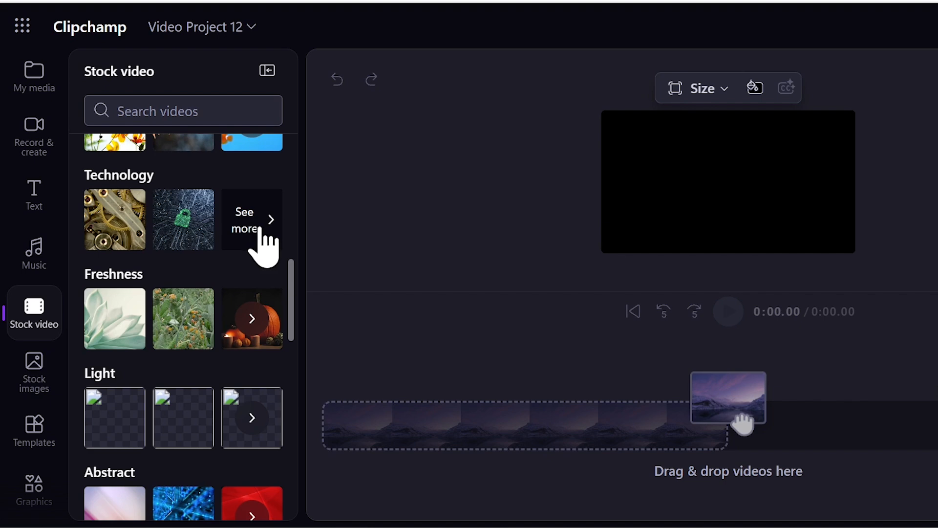
click(250, 235)
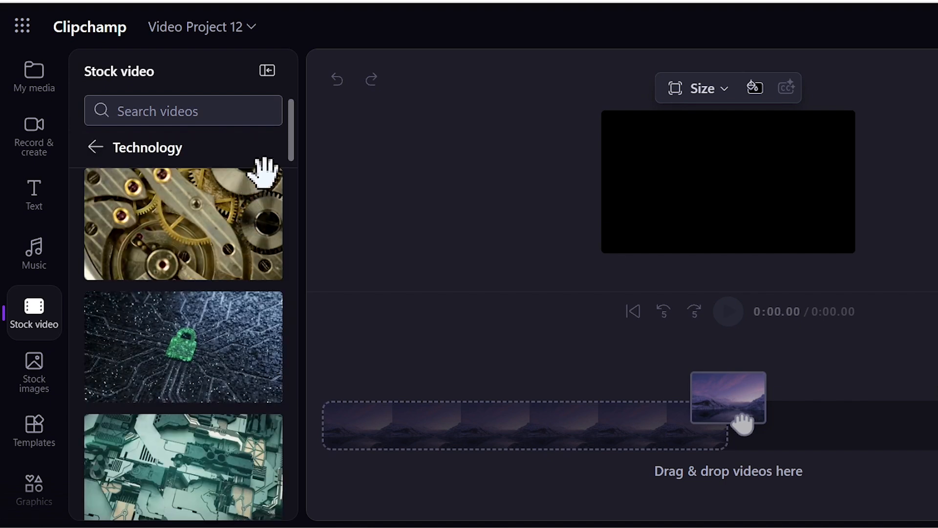
mouse_move(266, 186)
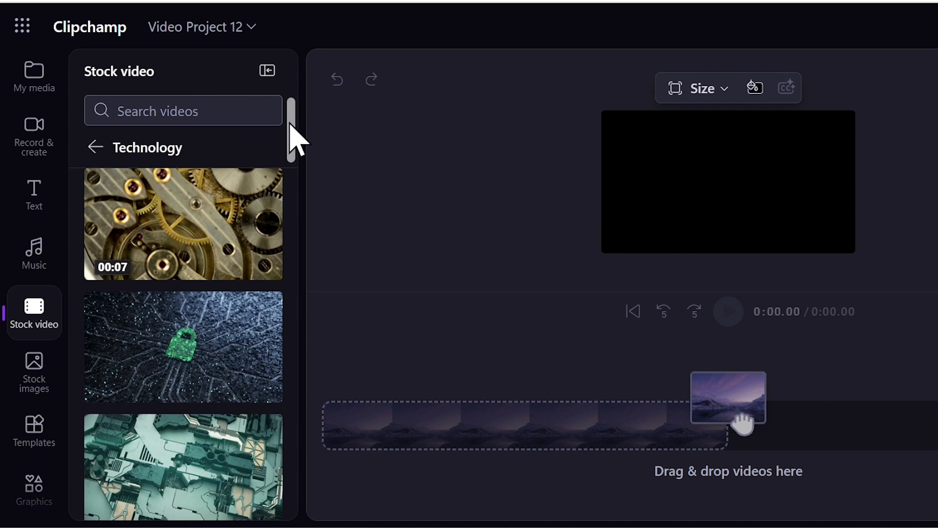
- Browse more clips in the Technology stock video collection and look through the stock image categories
drag(290, 124, 291, 226)
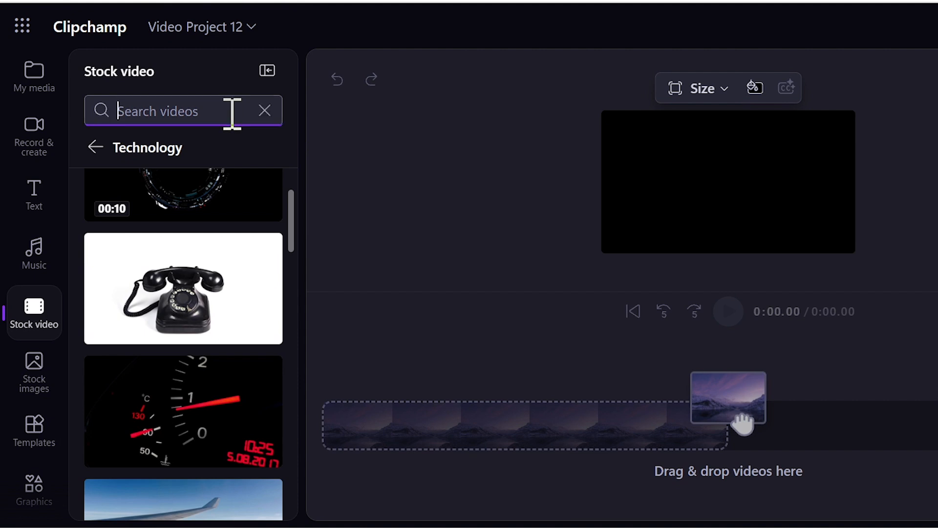
click(41, 384)
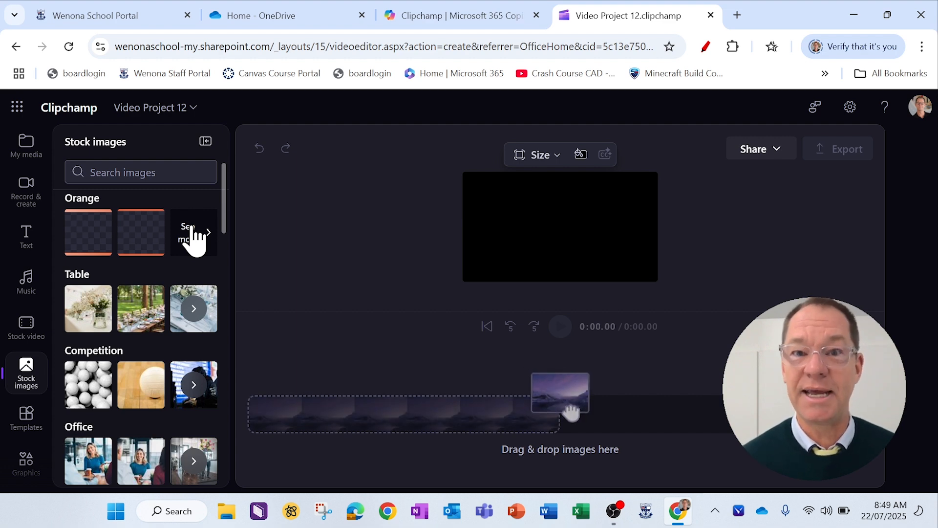
scroll(26, 416, down, 2)
- Look through the graphics library's categories, from annotations and shapes to stickers, illustrations and cutout people
click(26, 378)
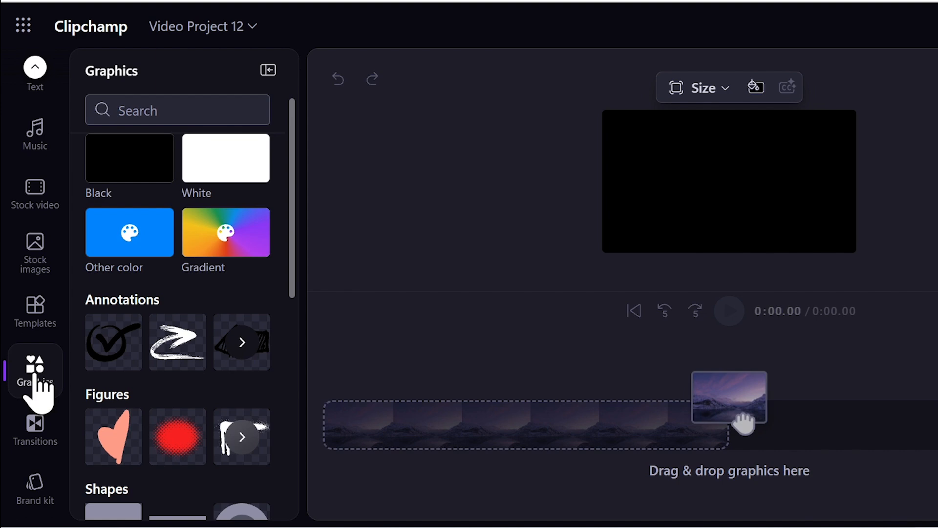
scroll(171, 328, down, 3)
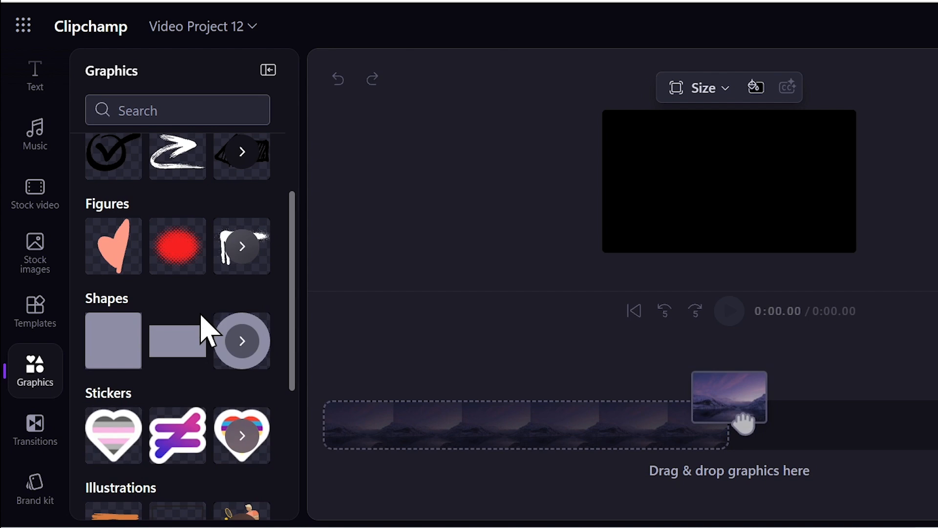
mouse_move(118, 227)
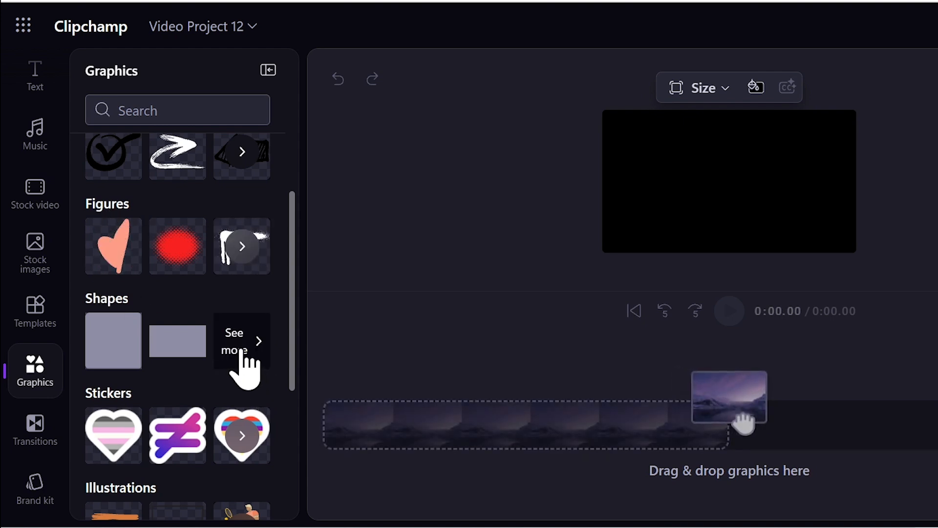
scroll(247, 364, down, 4)
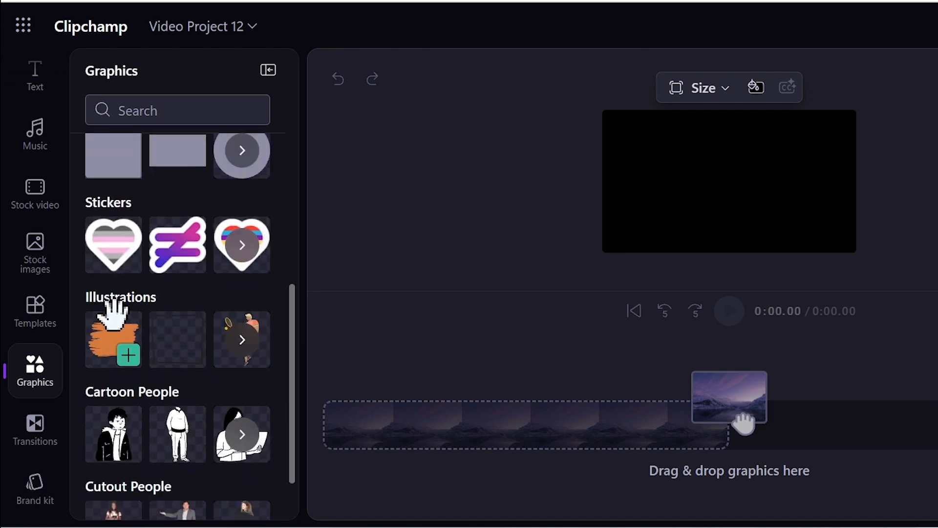
scroll(115, 312, down, 1)
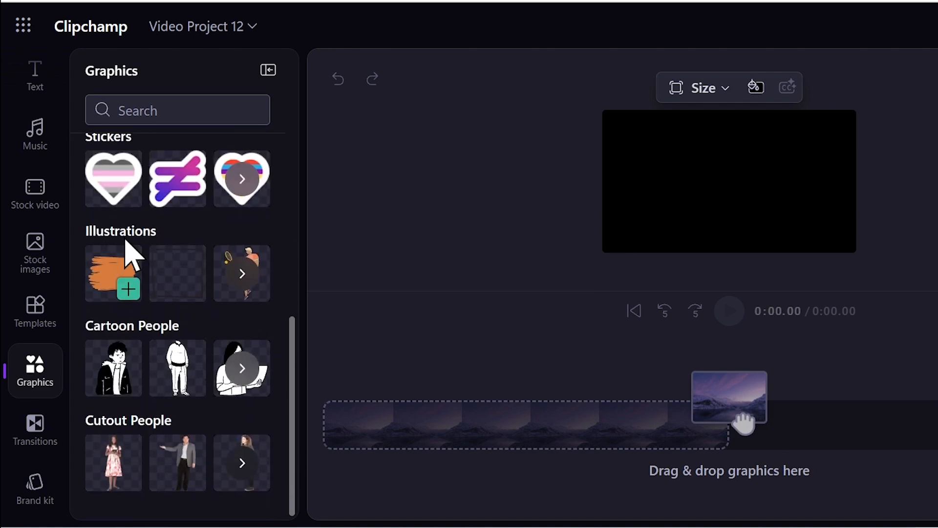
- Browse the themed groups in the Illustrations collection and view the available transitions
click(241, 280)
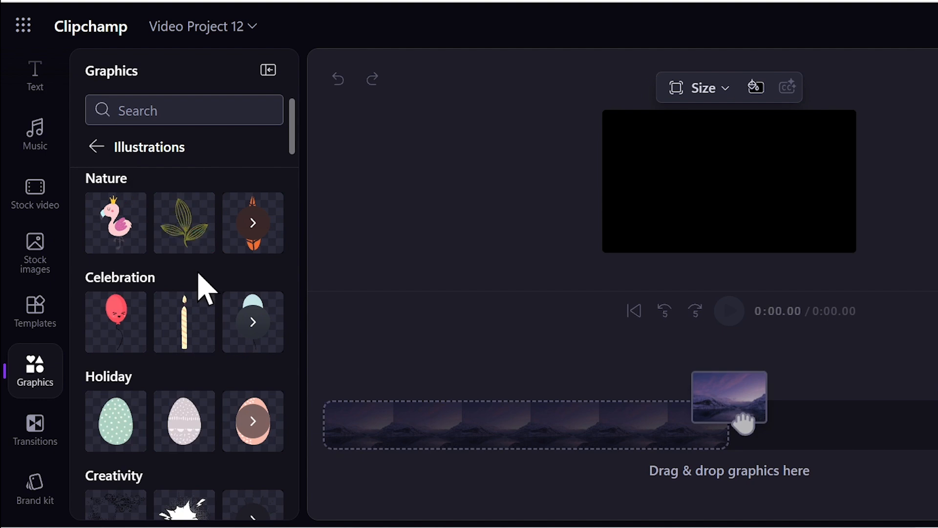
scroll(189, 282, down, 5)
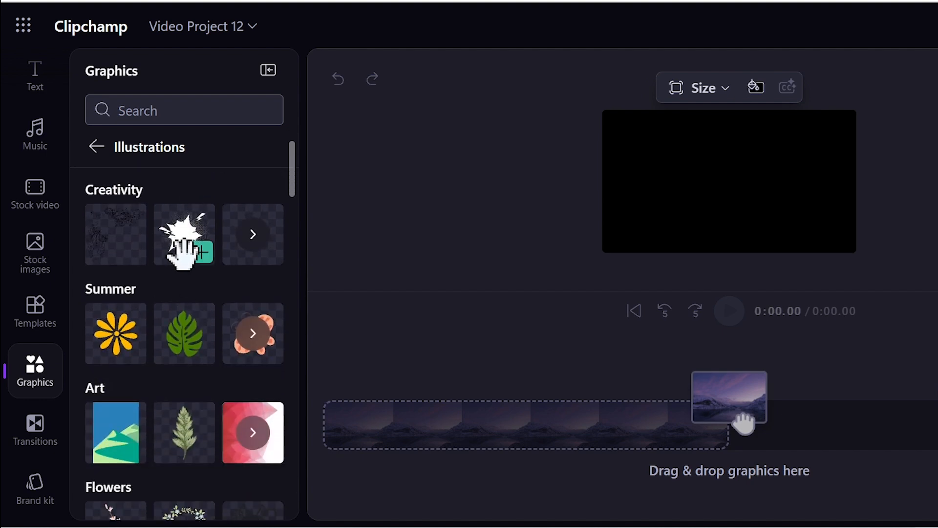
scroll(181, 244, down, 4)
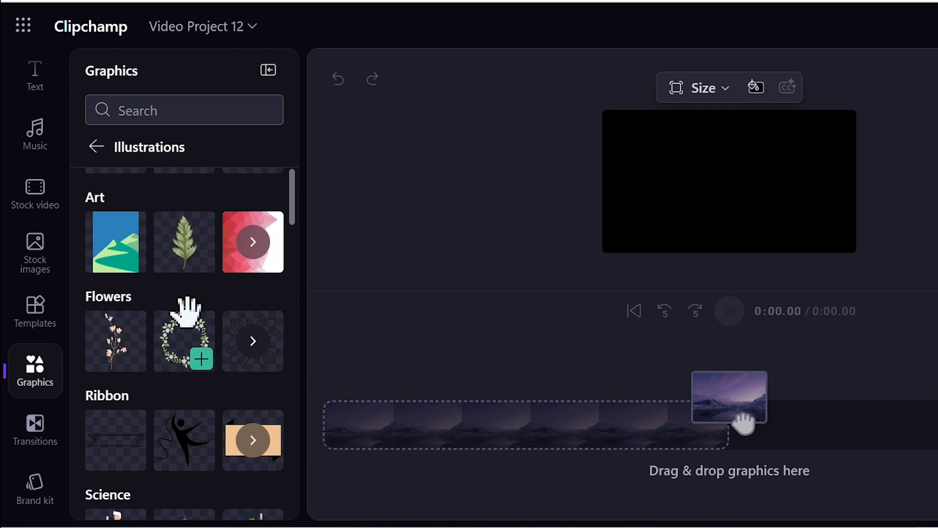
click(35, 424)
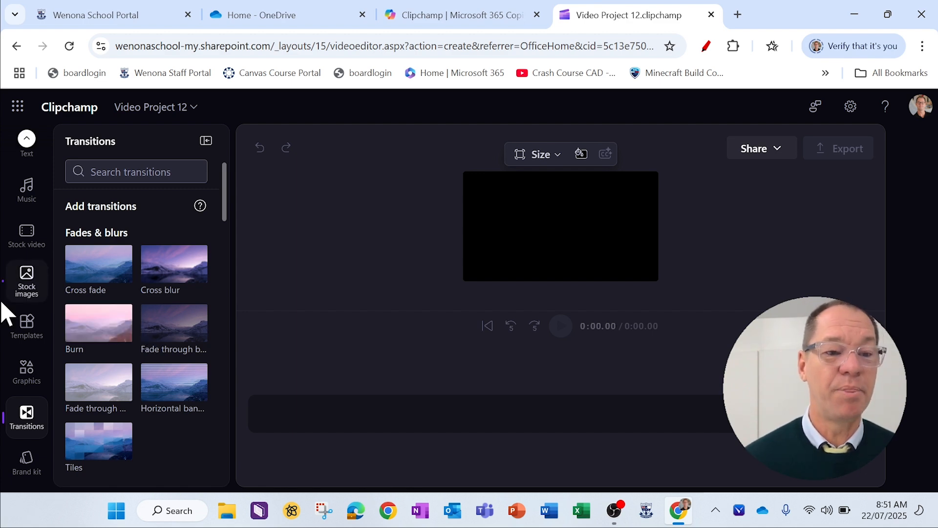
- Place the first imported group photo at the start of the timeline and trim it to about 2.12 seconds
scroll(27, 322, up, 2)
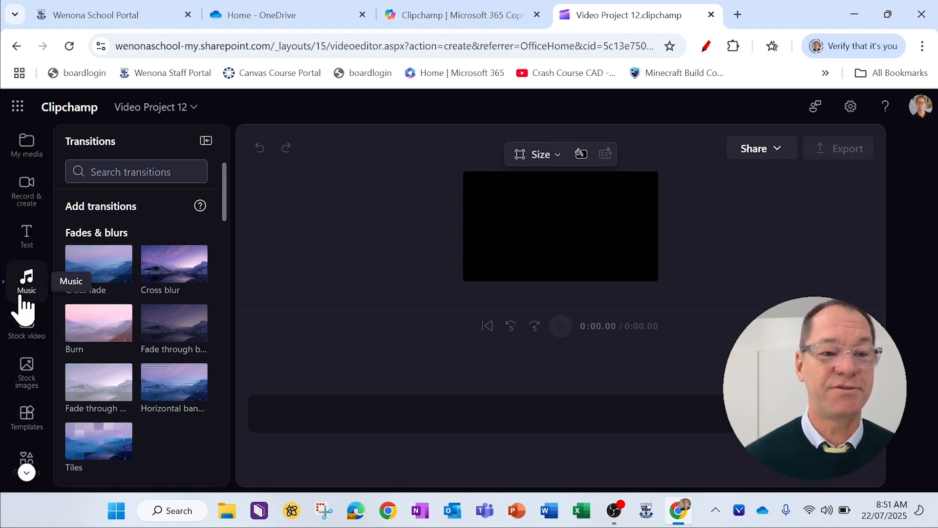
click(23, 159)
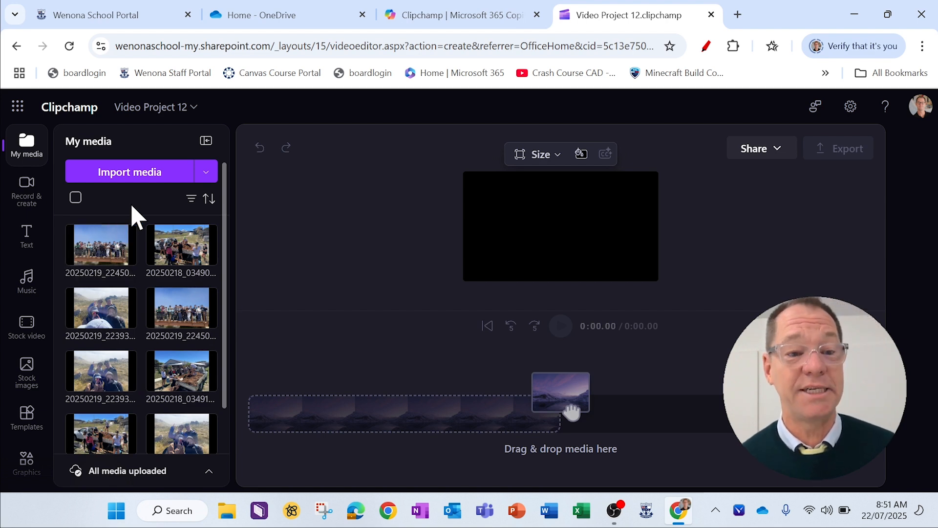
drag(95, 255, 307, 423)
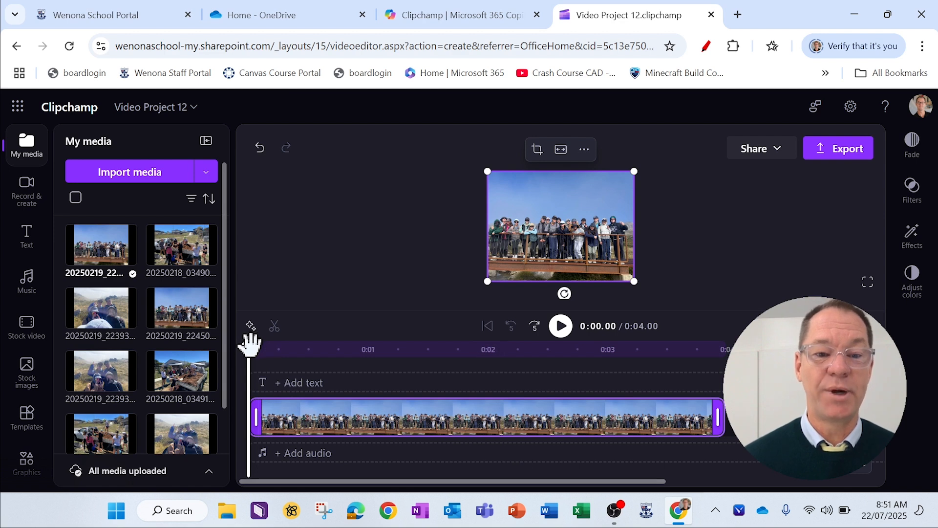
drag(250, 342, 724, 342)
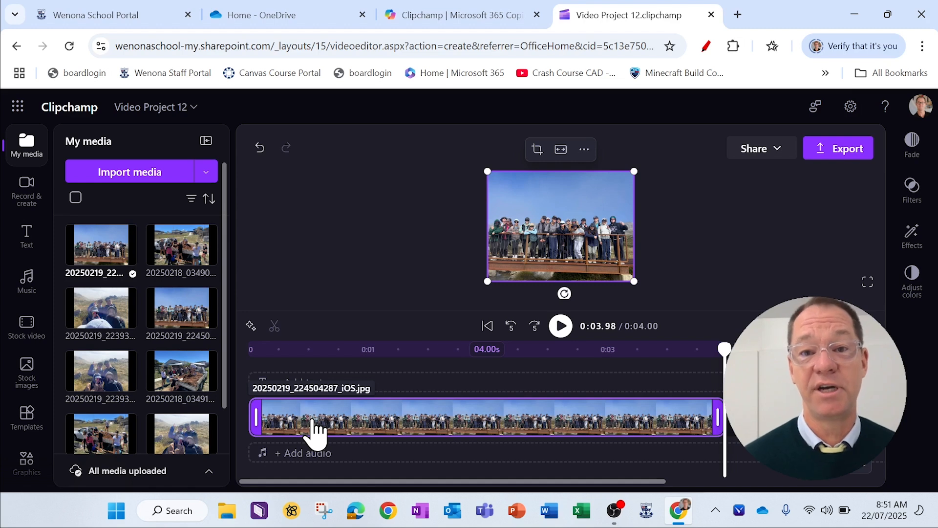
drag(714, 410, 499, 408)
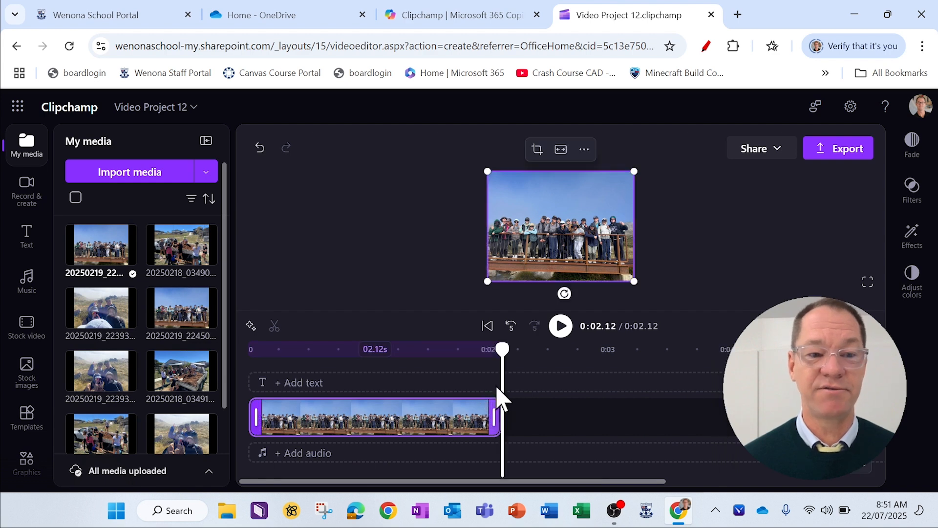
- Add the hillside selfie photo directly after the group photo and trim it to about 2.57 seconds
drag(98, 318, 533, 425)
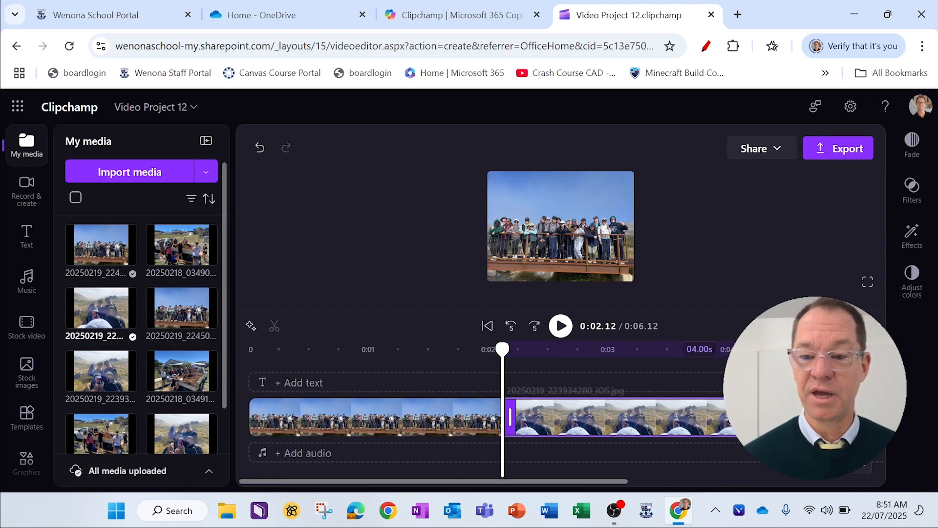
drag(578, 481, 697, 481)
drag(774, 415, 597, 413)
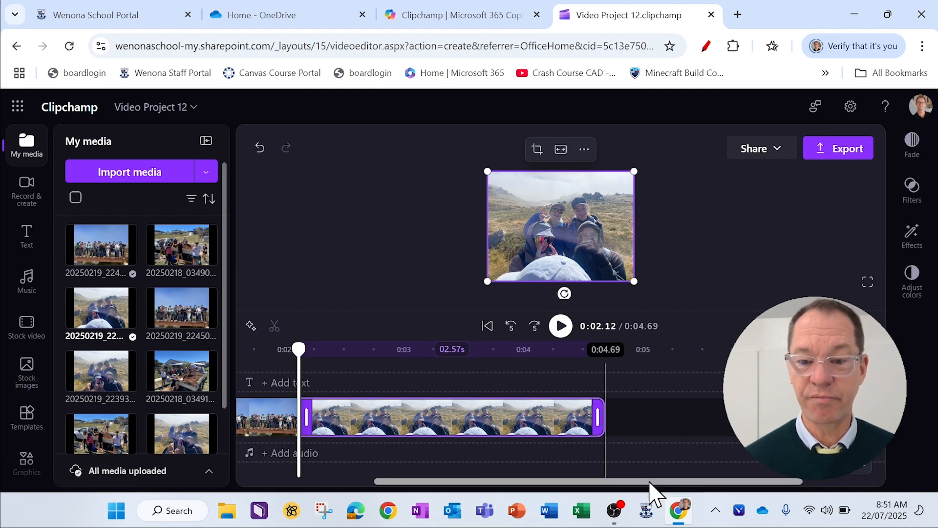
drag(652, 481, 529, 482)
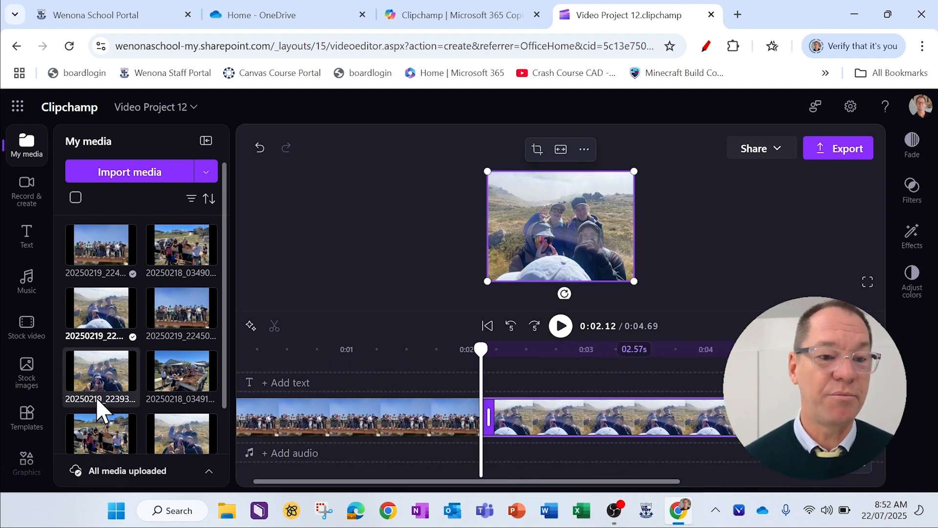
- Add the stock track "Holiday magical (60 sec)" to the audio track from the start of the timeline
click(38, 278)
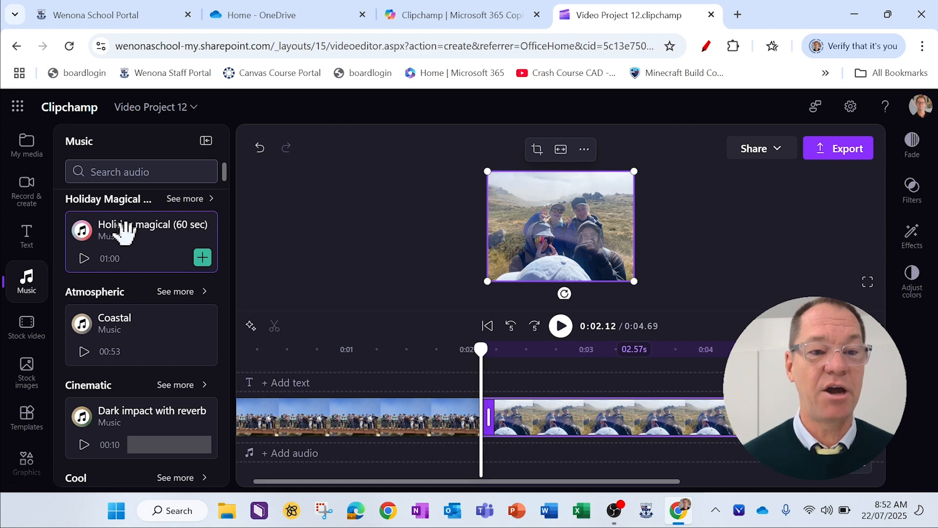
drag(124, 227, 292, 461)
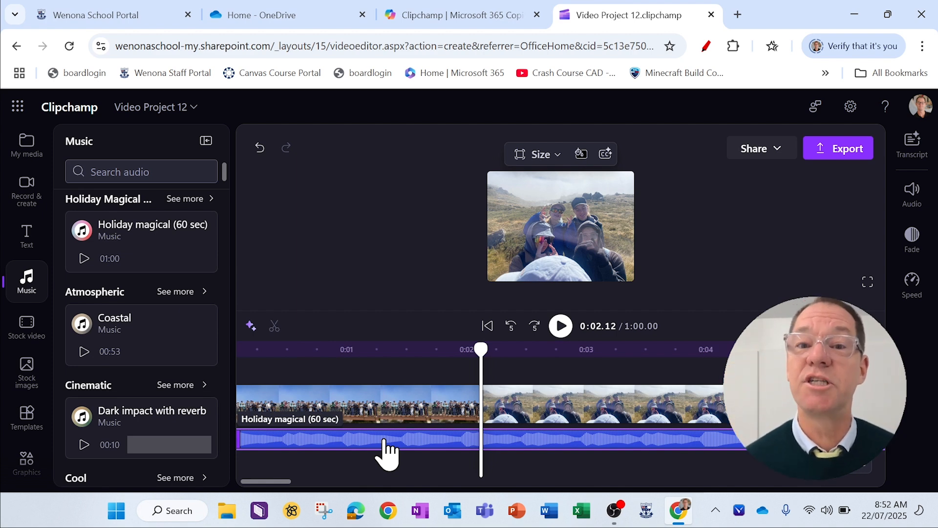
- Add a title in the Playful text style and move its clip to the start of the timeline
click(27, 230)
scroll(122, 318, down, 5)
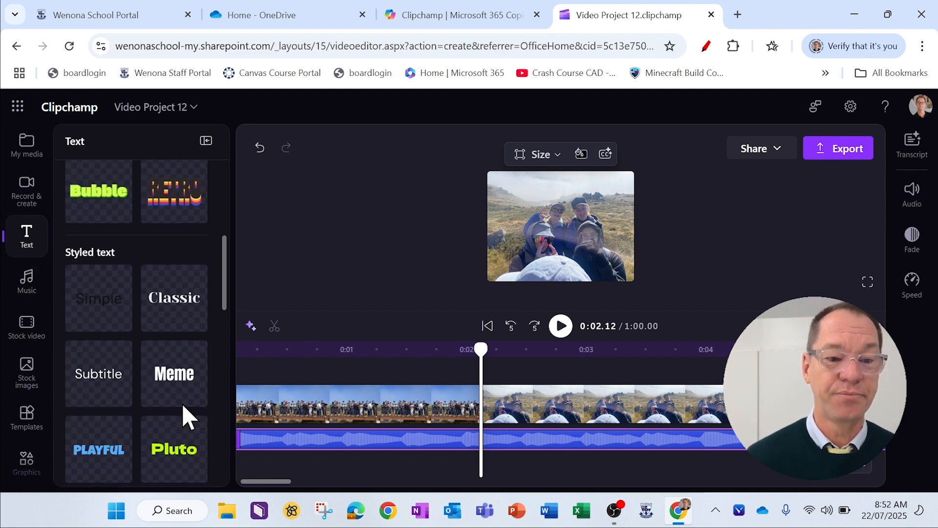
mouse_move(93, 452)
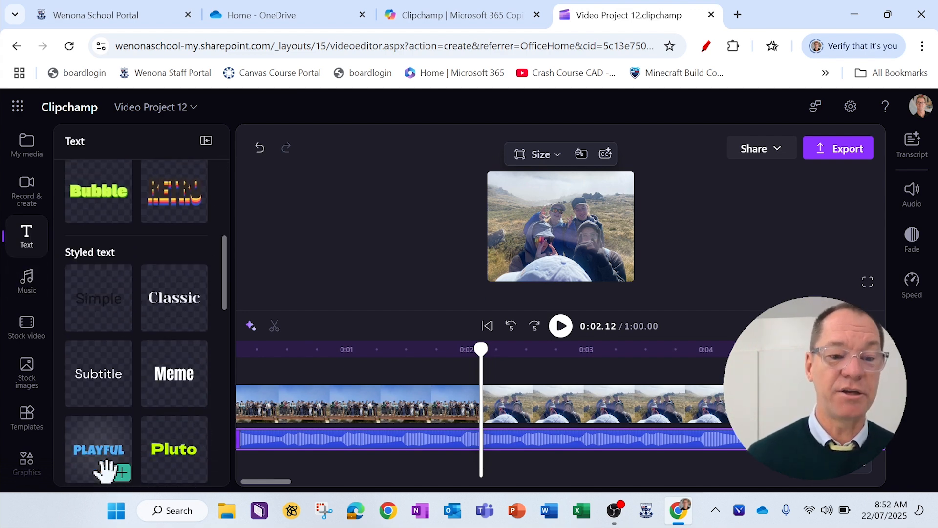
click(121, 472)
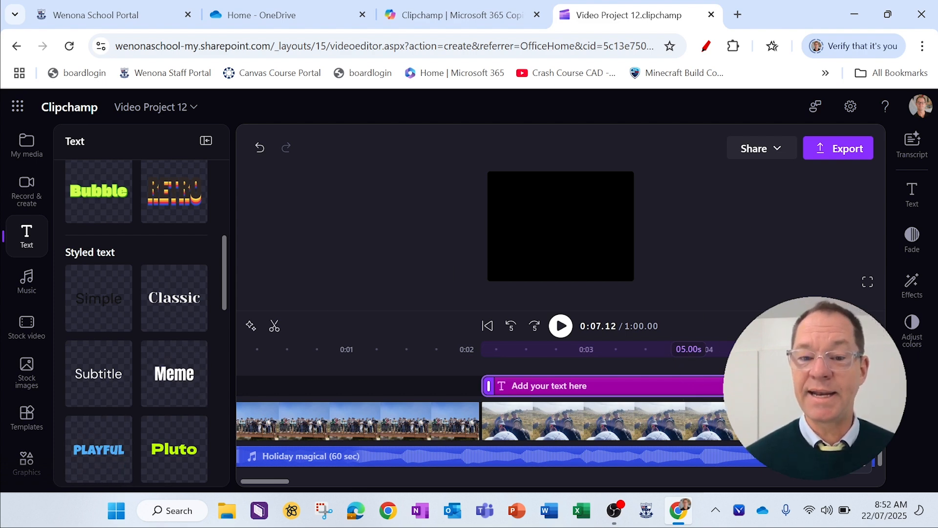
drag(749, 386, 504, 391)
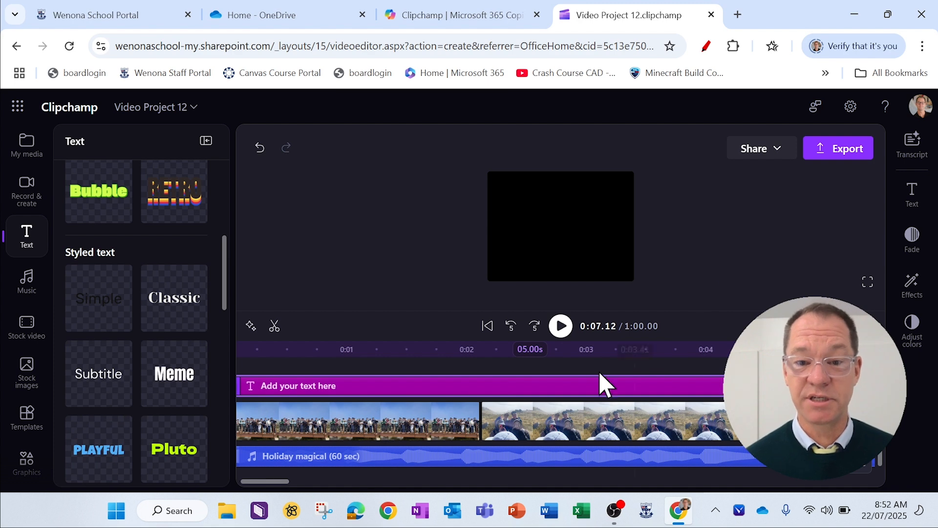
- Move the title into the sky above the group in the first photo and change its text to "Year 10 Camp 2025"
click(410, 349)
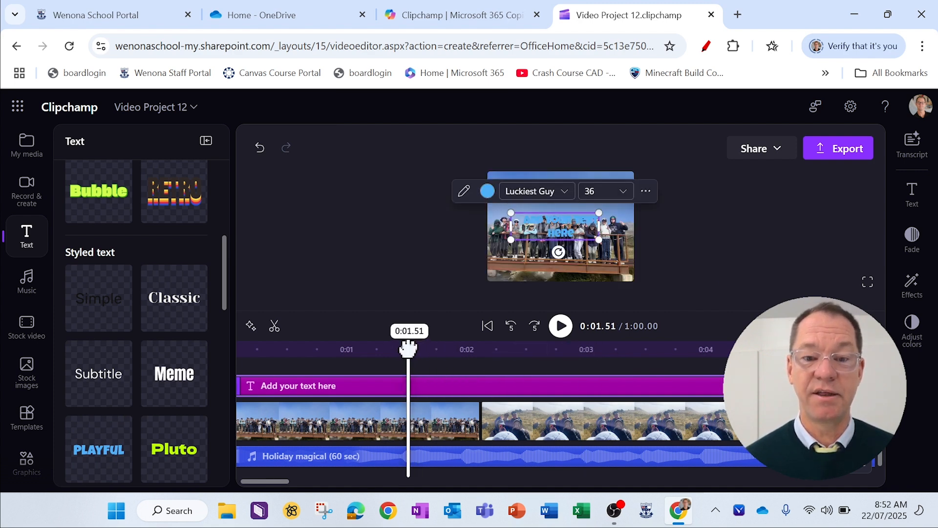
mouse_move(409, 349)
mouse_down()
mouse_move(352, 348)
mouse_move(404, 348)
mouse_up()
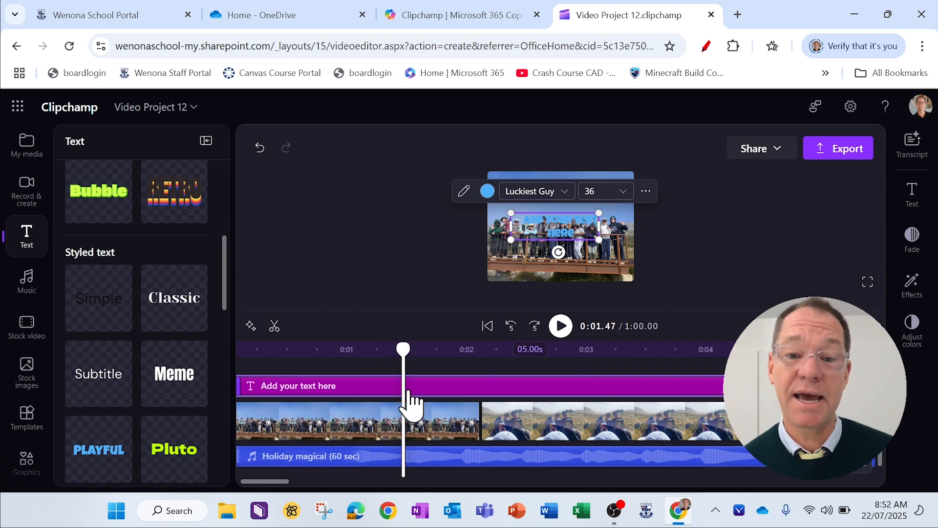
drag(403, 349, 391, 348)
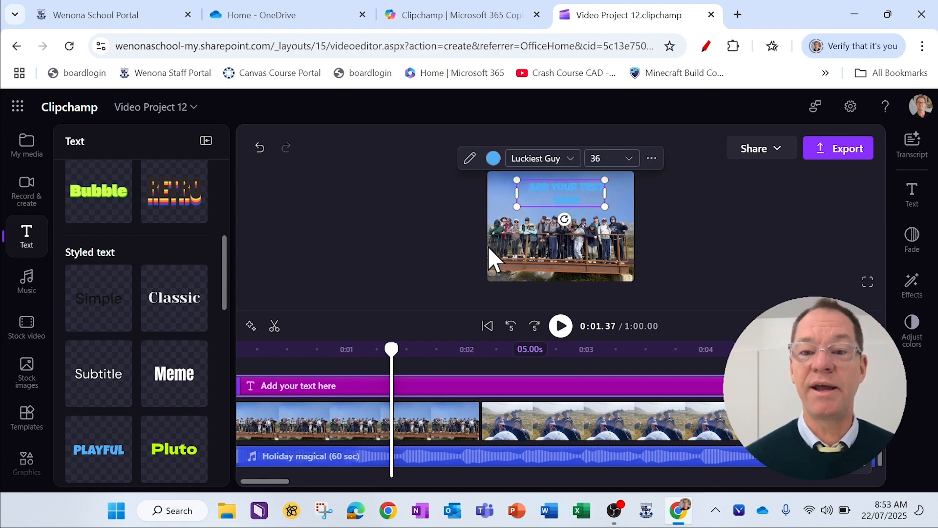
double_click(561, 193)
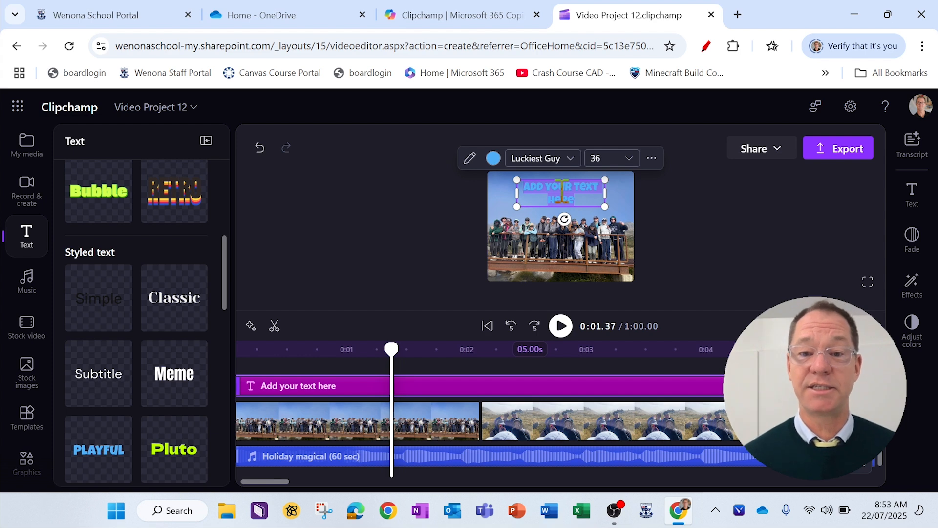
text(Year 10 Camp 2025)
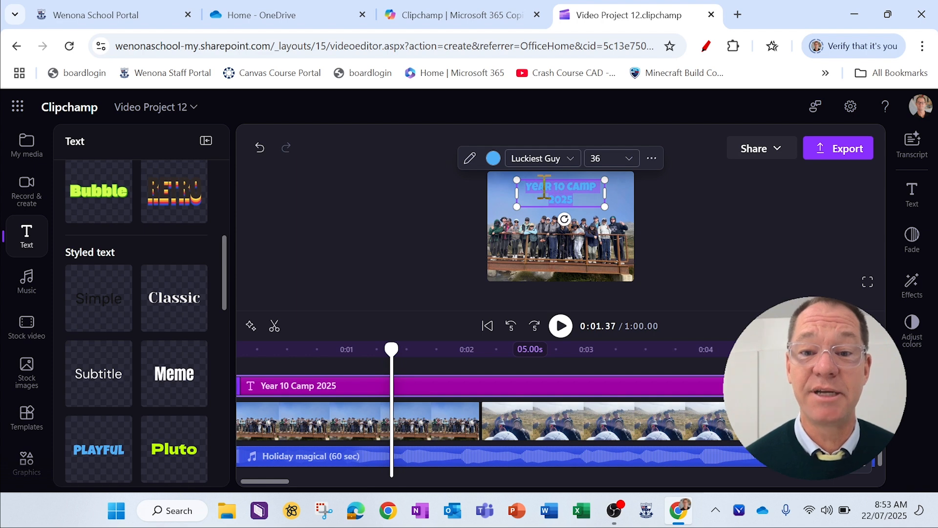
- Colour the title white (#FFFFFF) and move it toward the upper-left part of the video frame
click(494, 159)
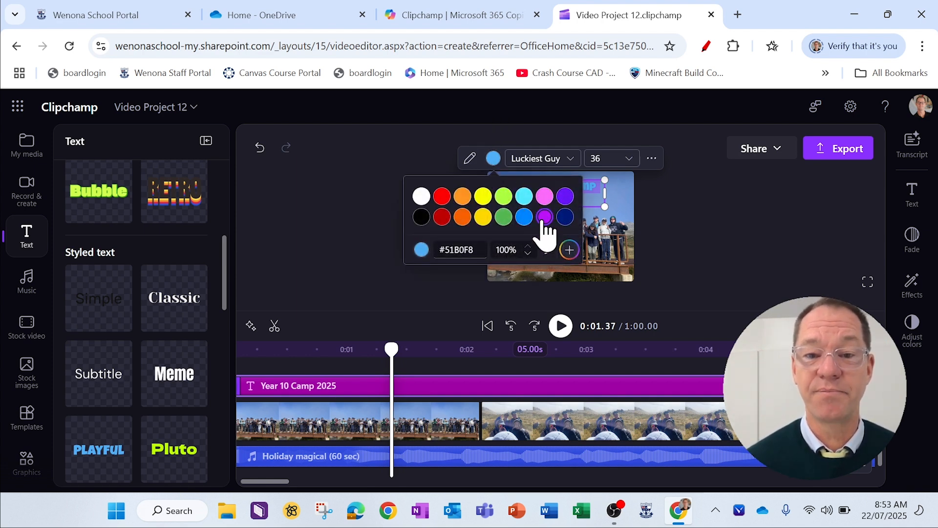
click(421, 196)
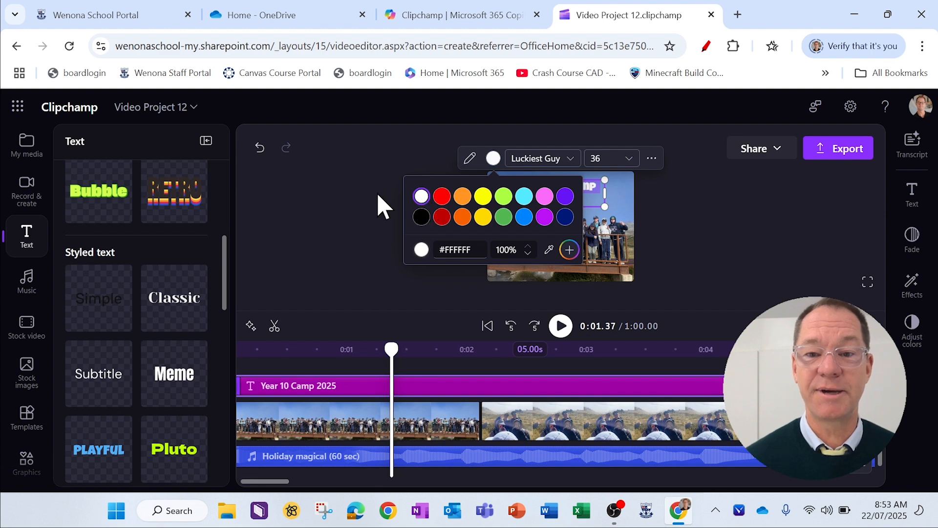
click(362, 204)
click(589, 196)
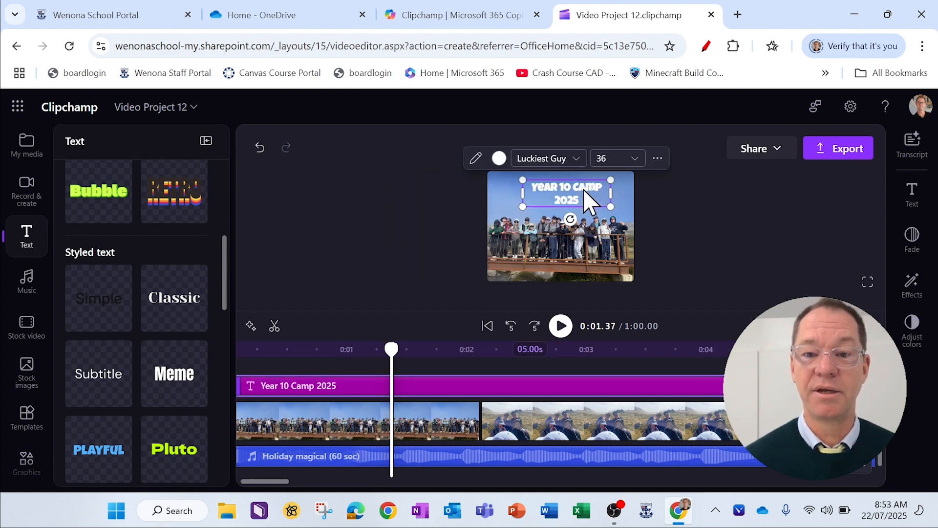
drag(589, 196, 555, 202)
click(709, 222)
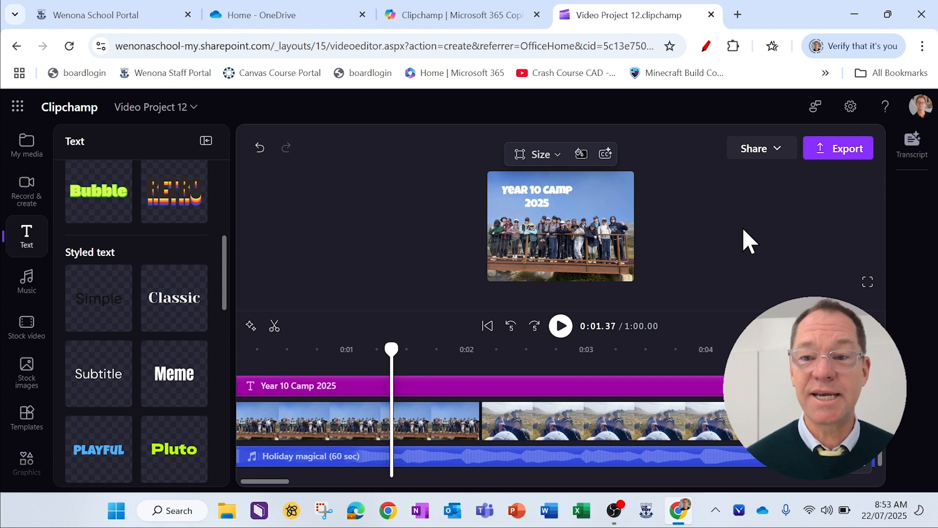
- Change the video's aspect ratio to Square 1:1, and enlarge and reposition the first photo to fill the frame
click(562, 161)
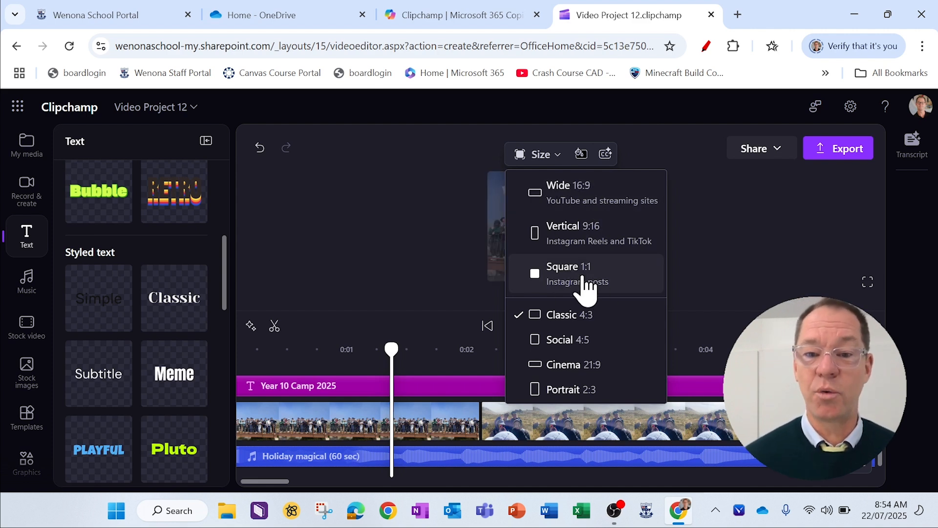
click(552, 282)
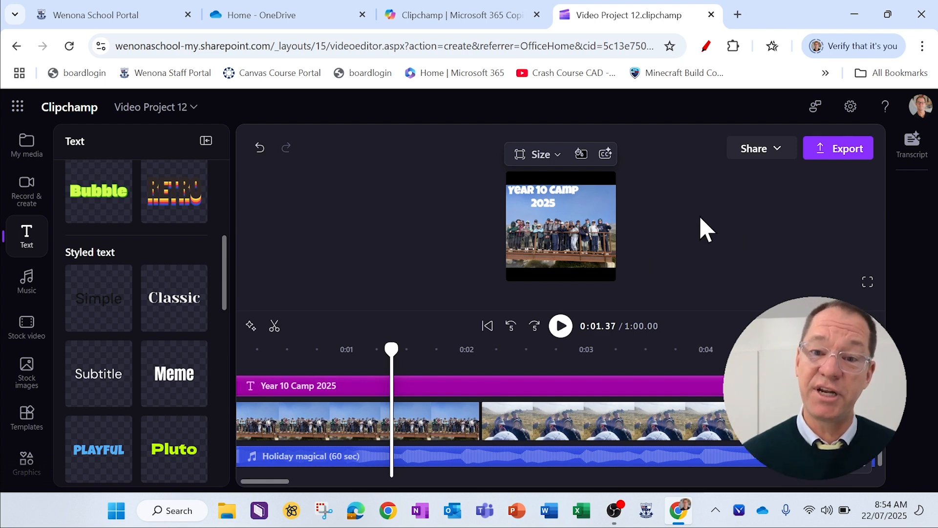
click(569, 235)
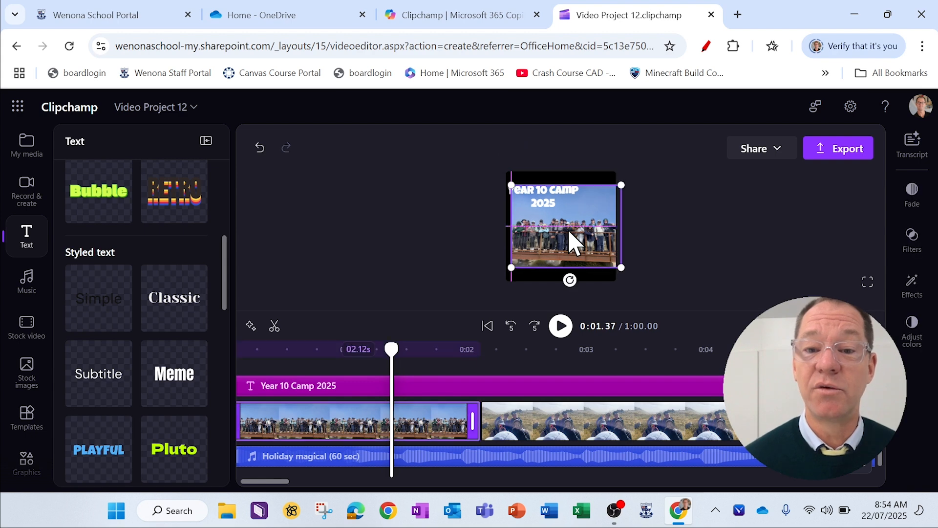
drag(616, 183, 637, 172)
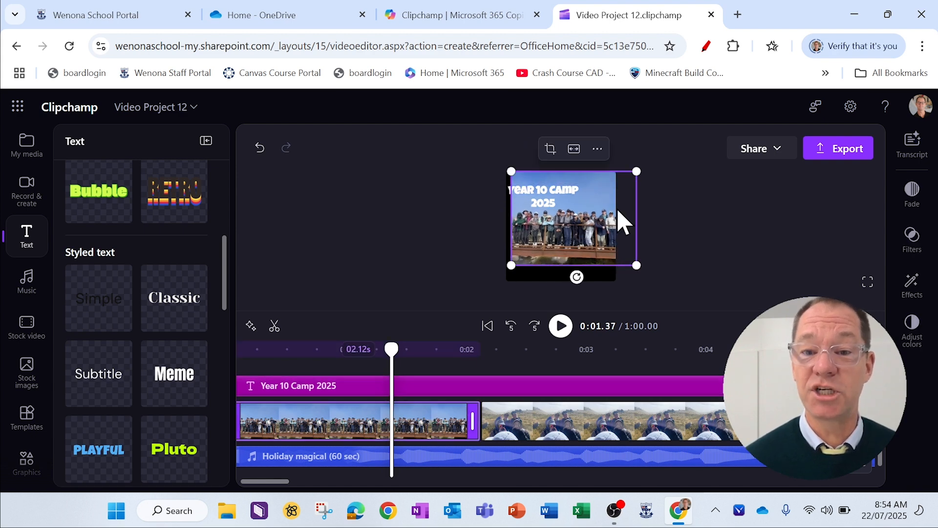
drag(603, 215, 590, 218)
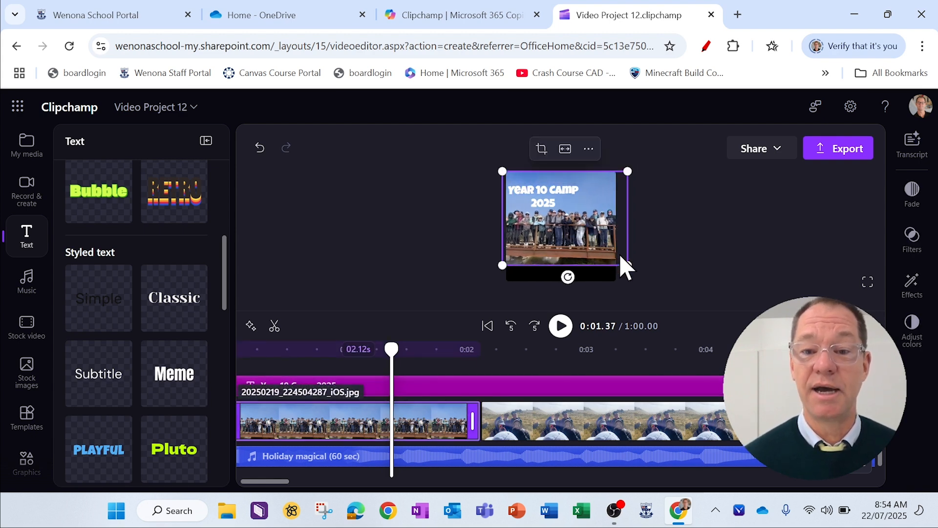
drag(625, 268, 635, 282)
click(686, 233)
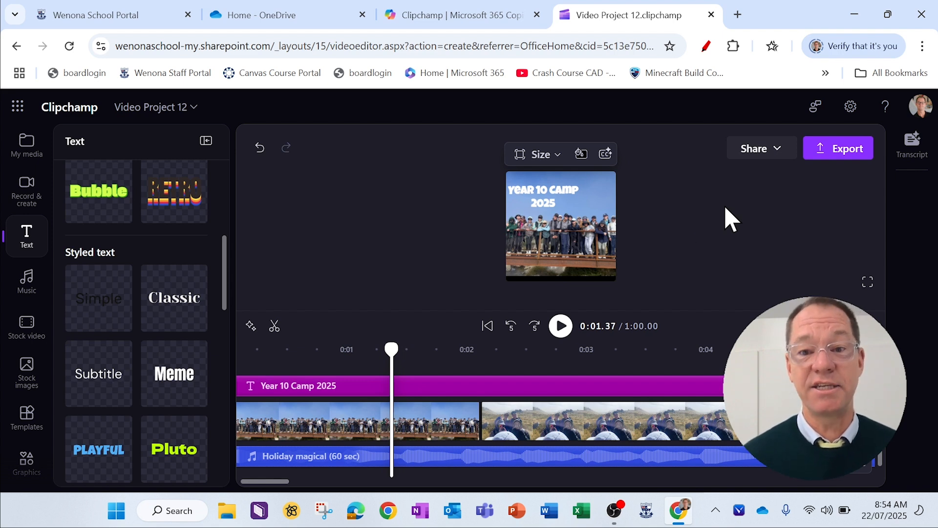
click(558, 157)
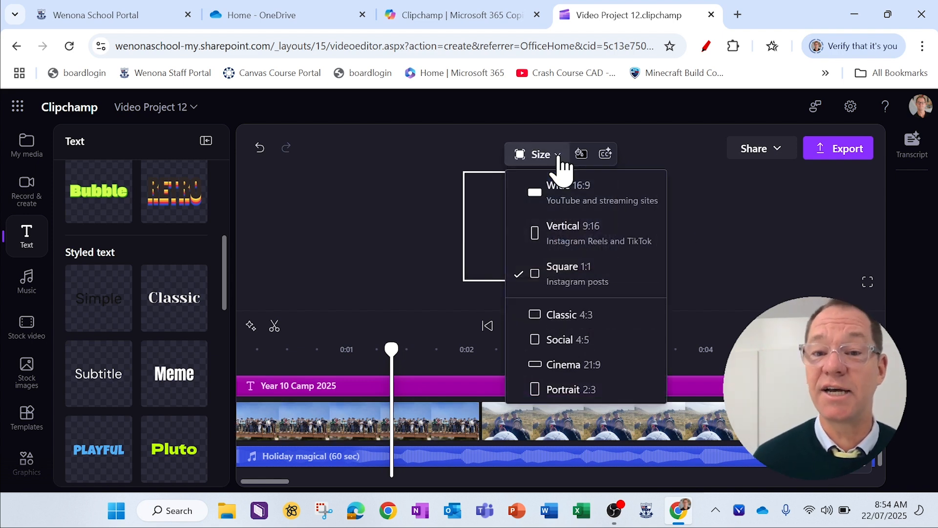
click(558, 157)
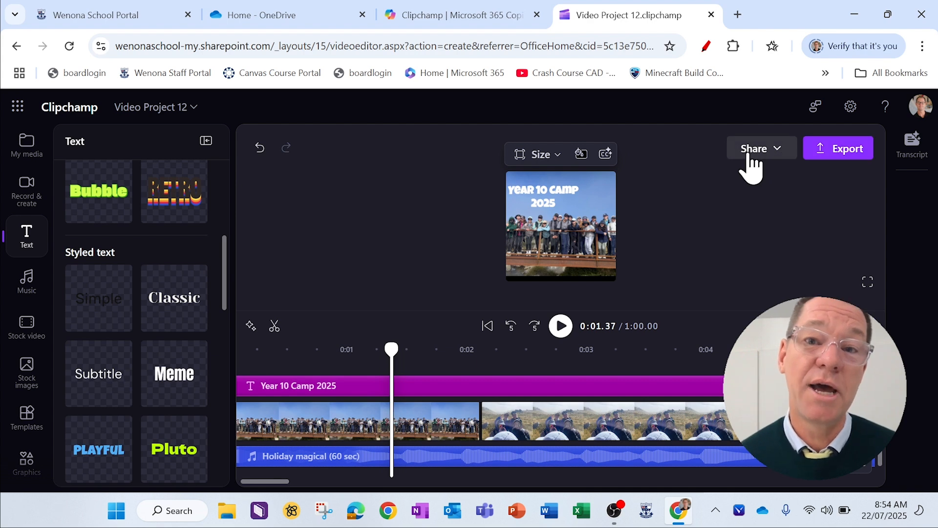
- Share the project with a colleague by email invite, with the message "Please add your photos from the year 10 camp!"
click(766, 155)
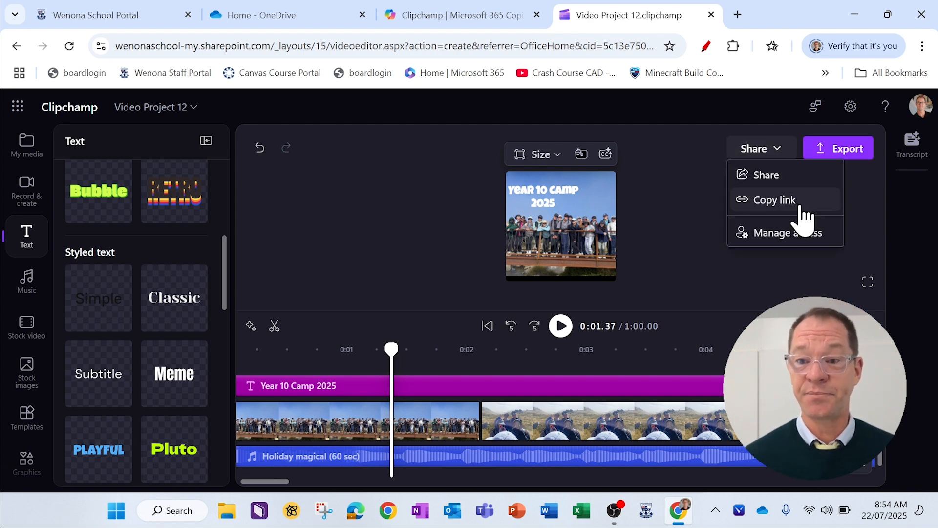
click(791, 174)
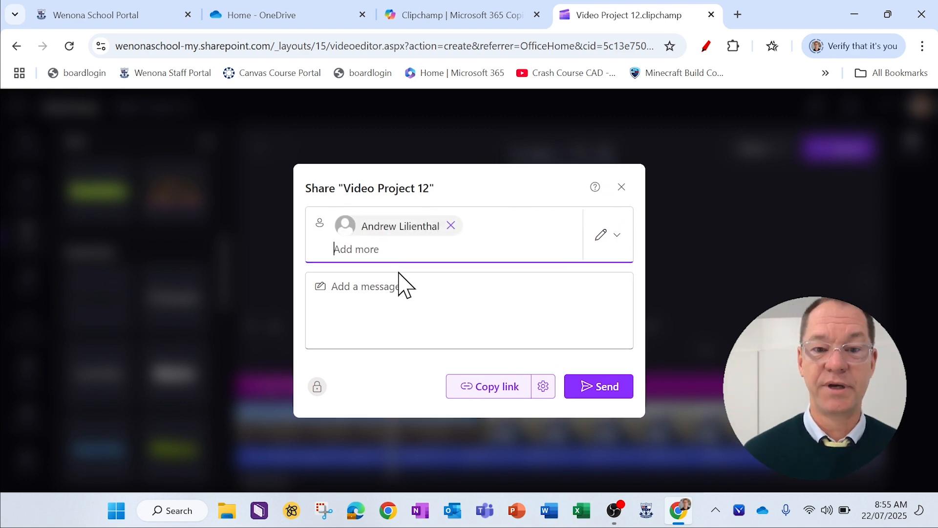
click(616, 235)
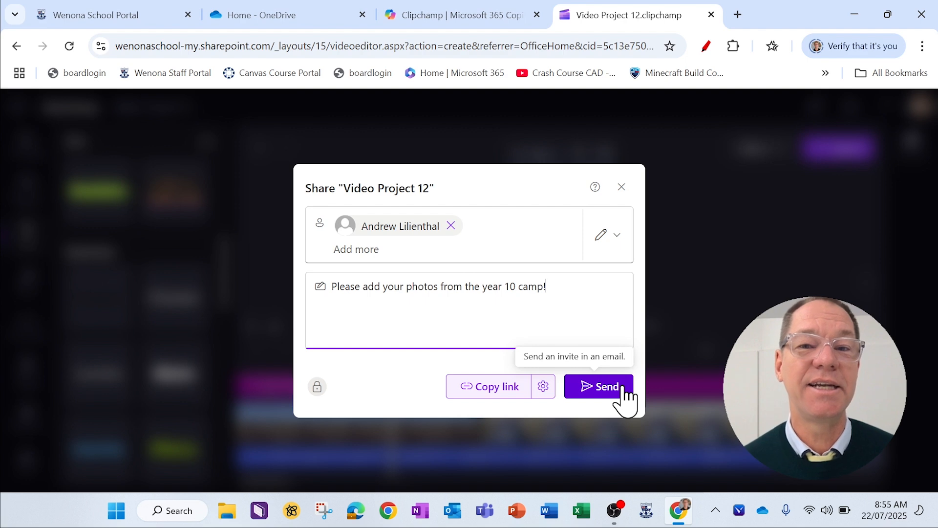
click(623, 387)
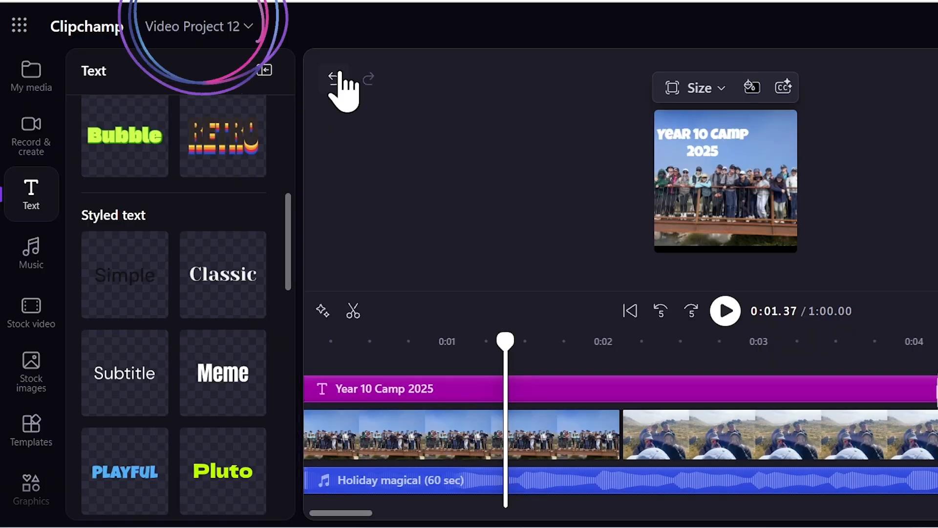
- Rename the video project as "Year 10 Camp 2025"
click(195, 29)
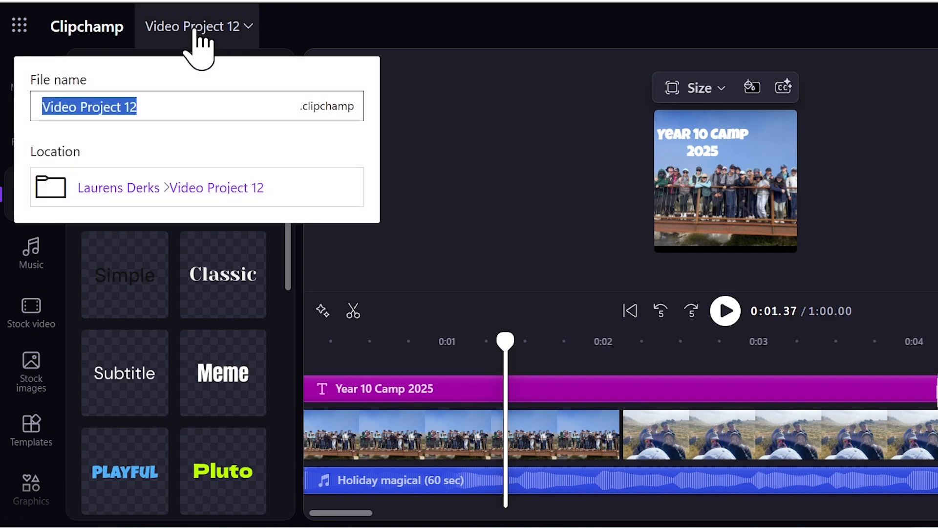
text(Year 10 Camp 2025)
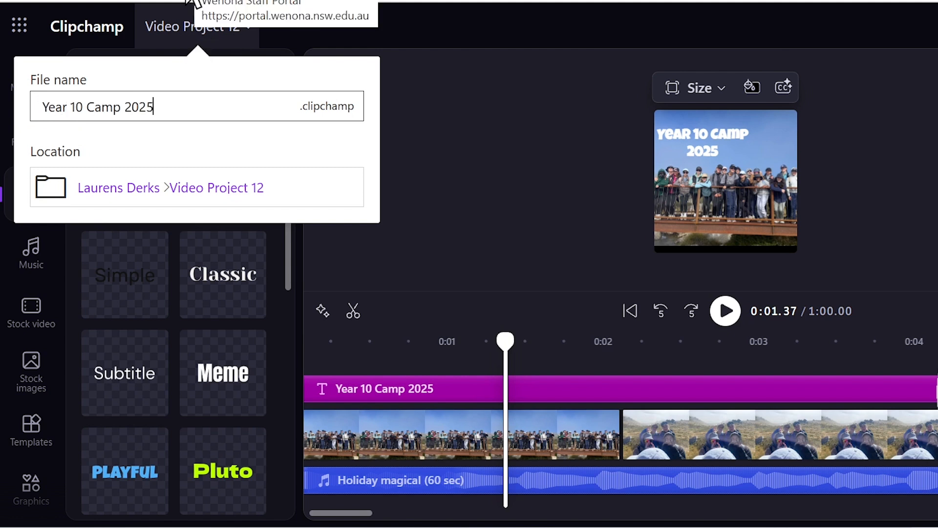
key(Return)
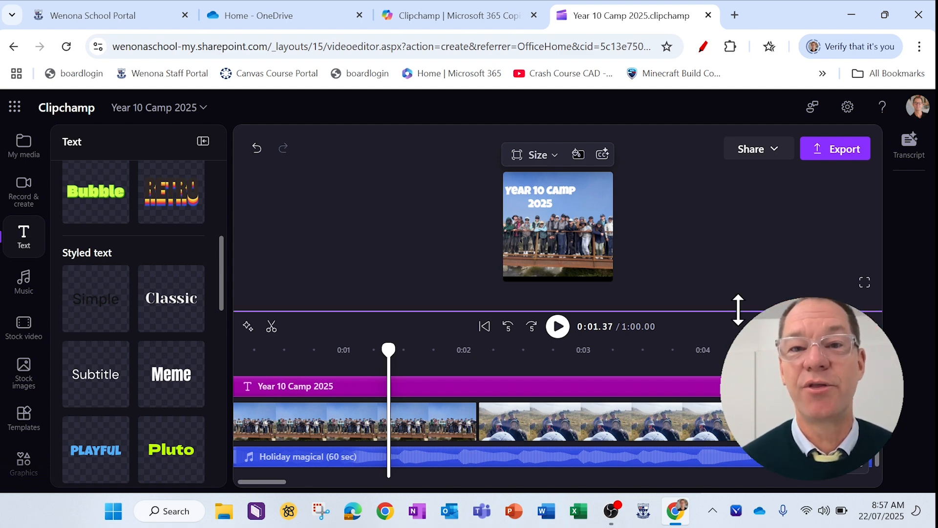
- Review the export options, comparing 4K and 1080p quality and checking the file name, and leave without exporting
click(832, 150)
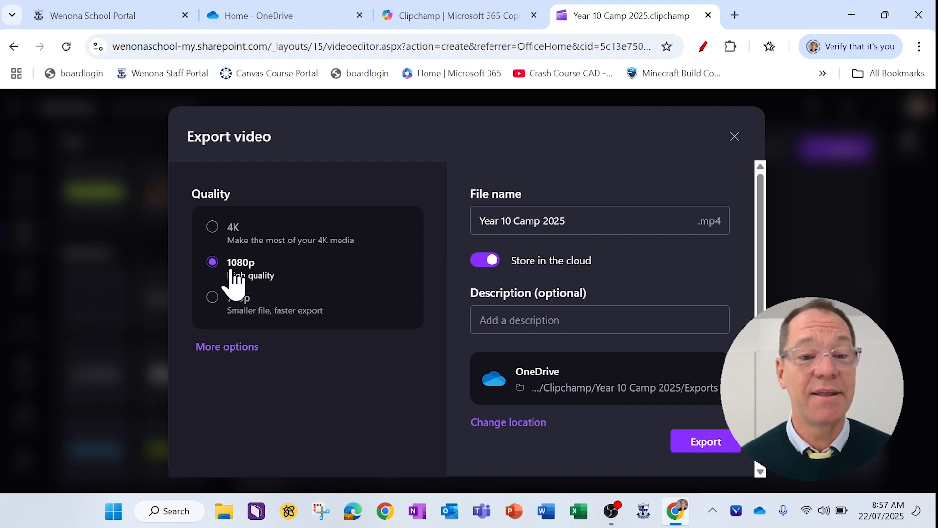
click(226, 242)
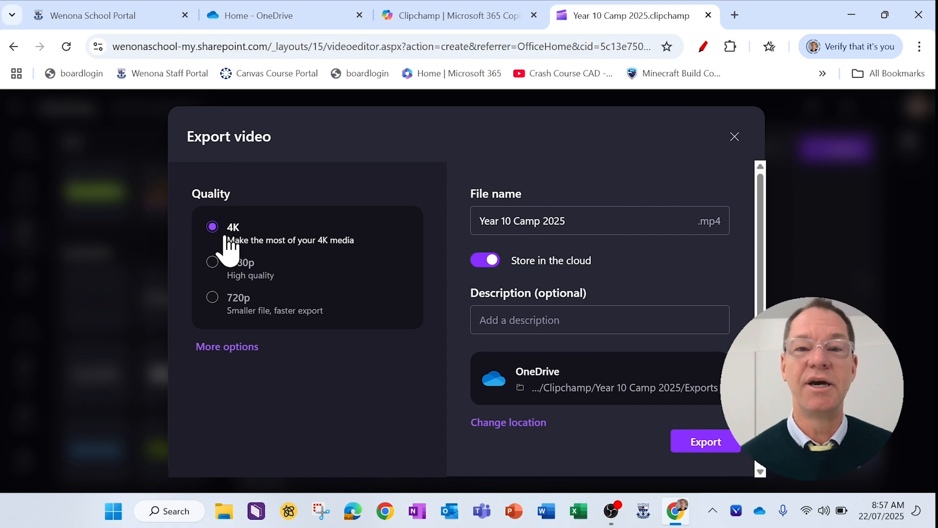
click(220, 268)
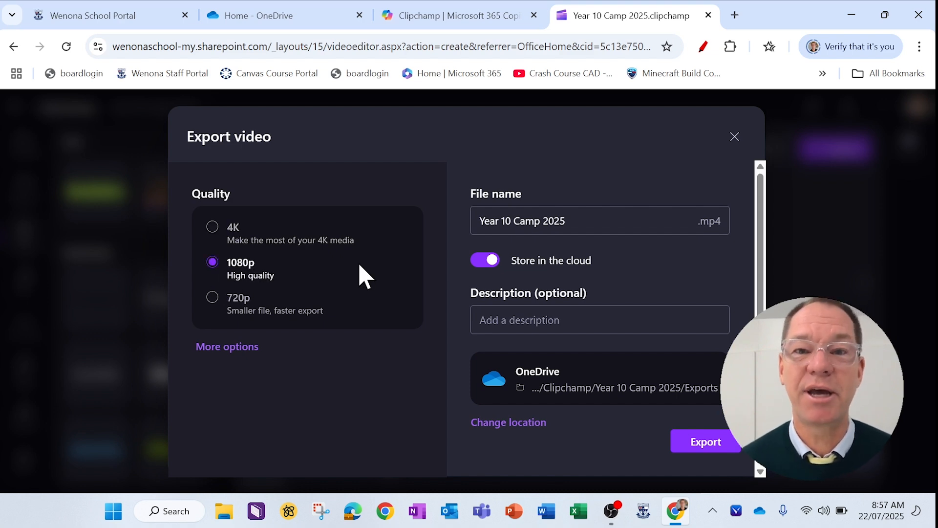
click(593, 221)
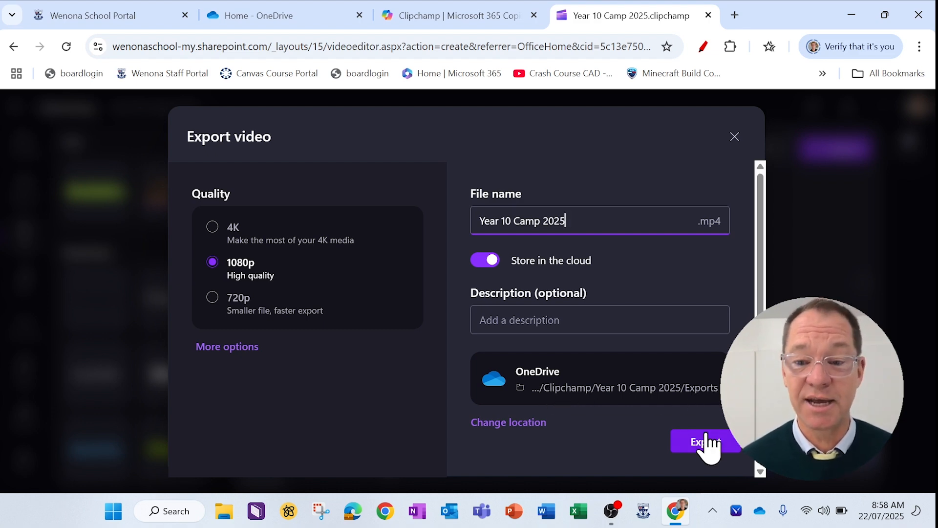
click(808, 126)
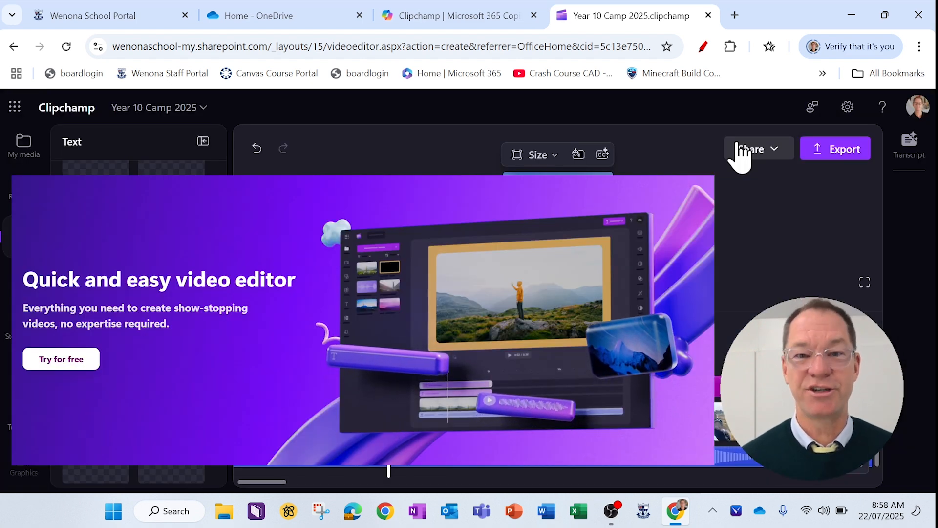